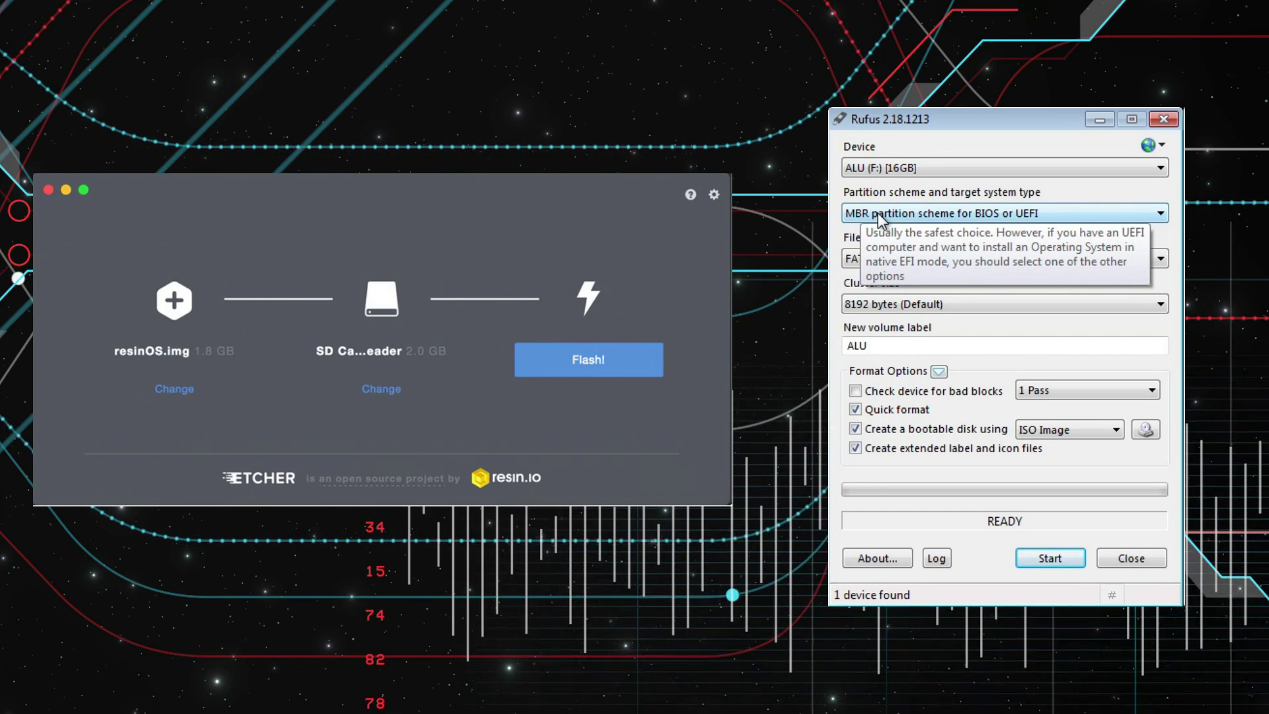
Step: Review the partition scheme and file system options, keeping MBR for BIOS or UEFI
click(878, 213)
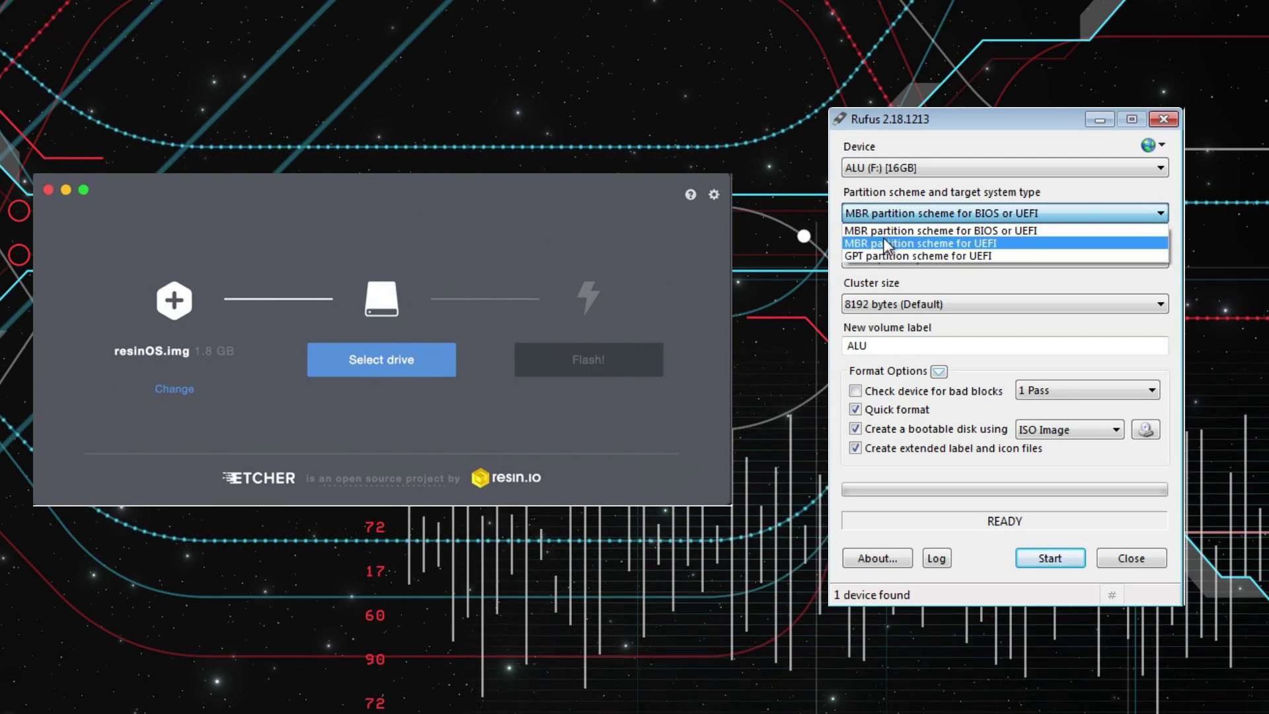
click(884, 230)
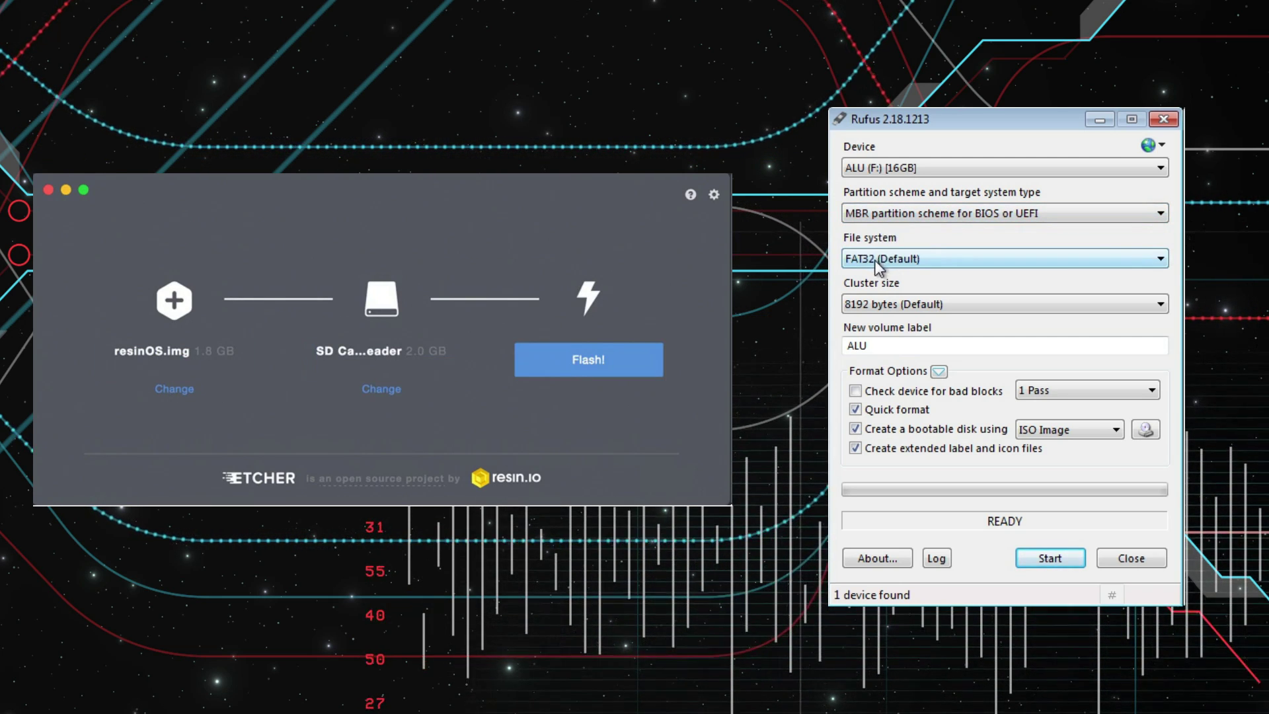
click(874, 260)
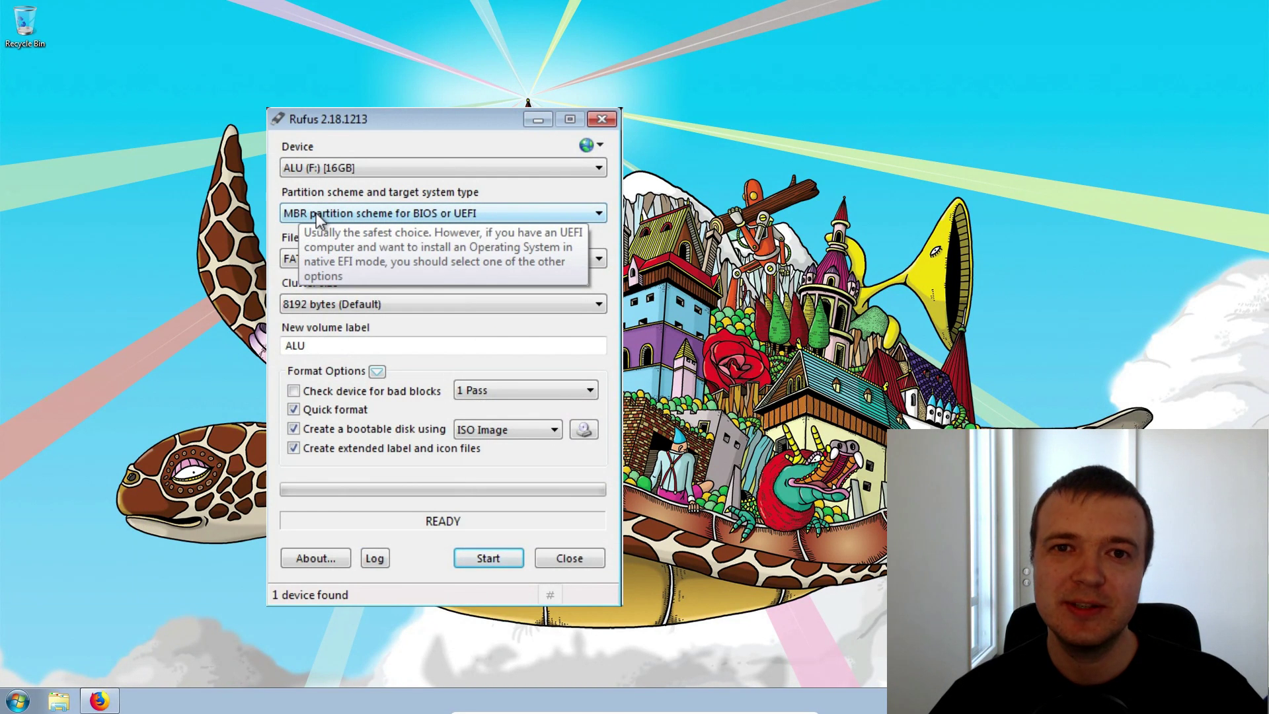
click(316, 212)
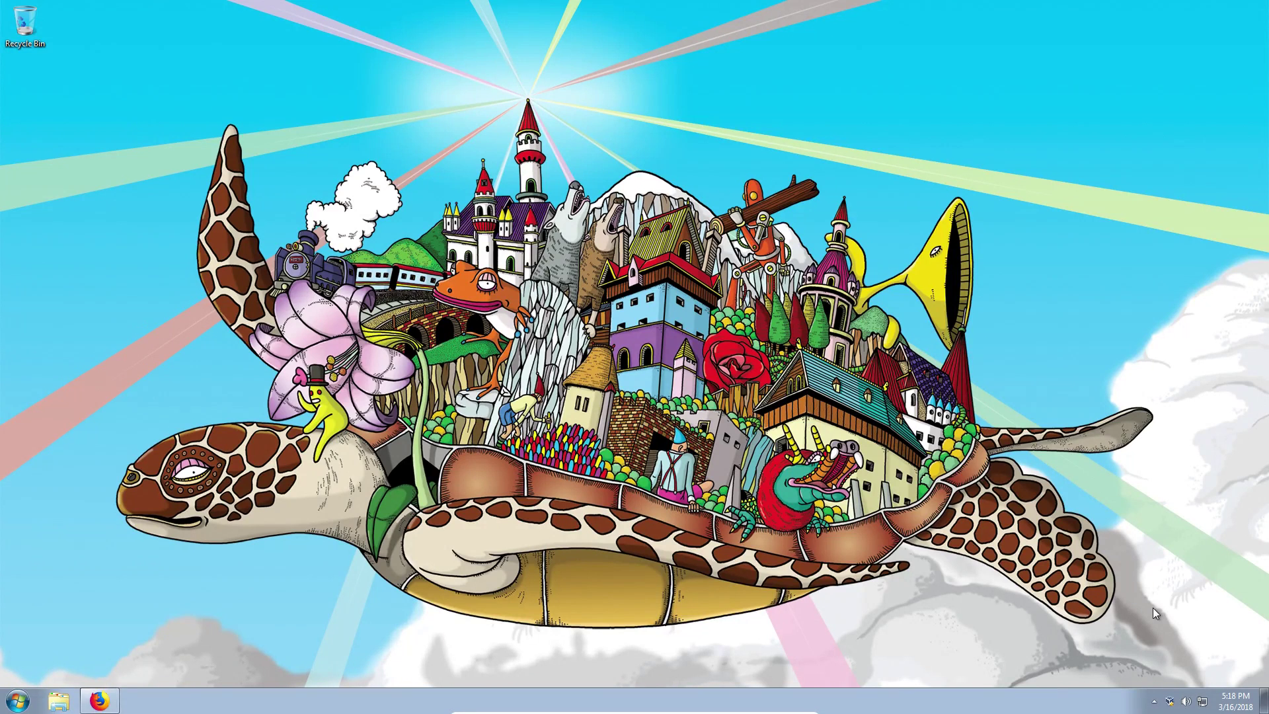
Step: Save the Etcher for Windows x86 (32-bit) installer from etcher.io
click(104, 702)
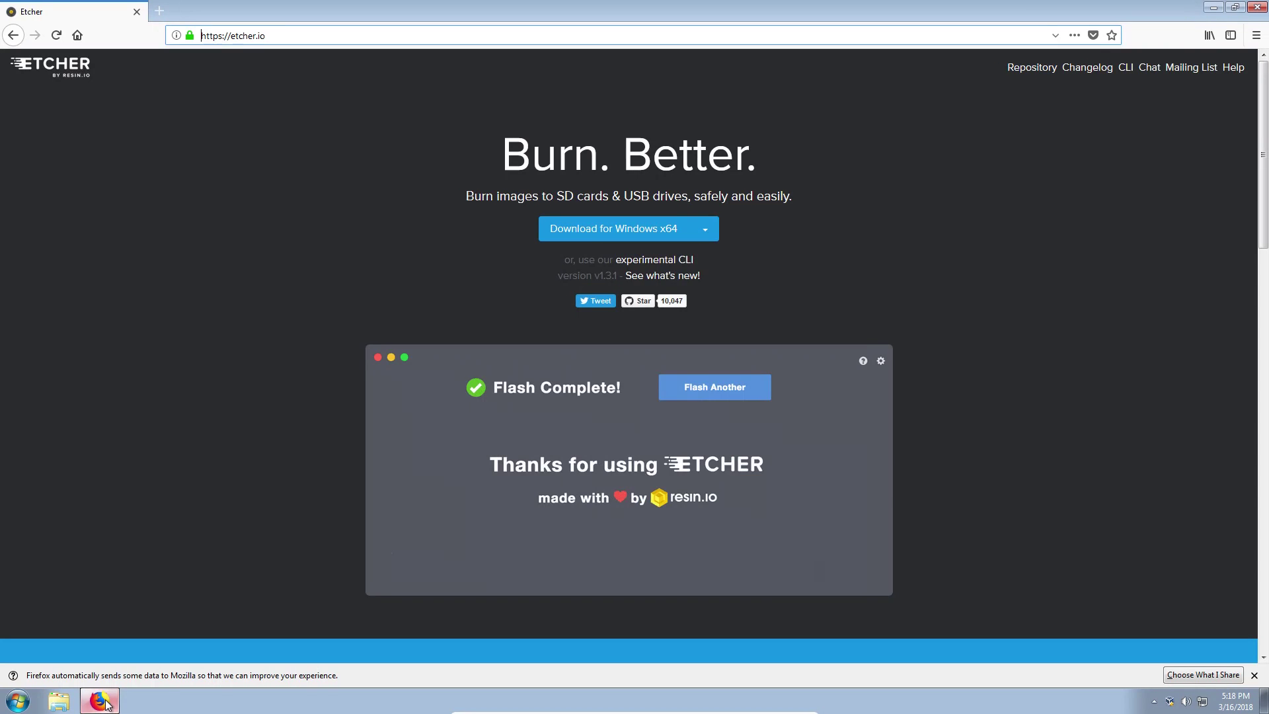
click(282, 36)
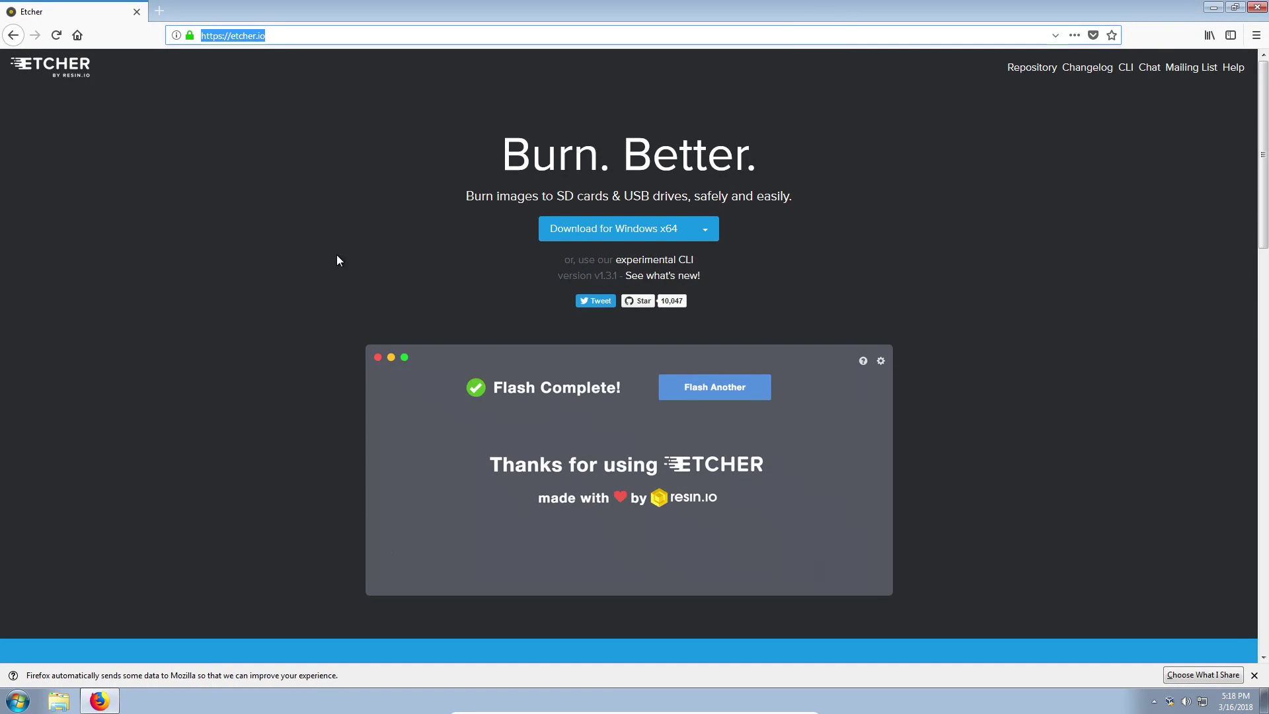
click(702, 234)
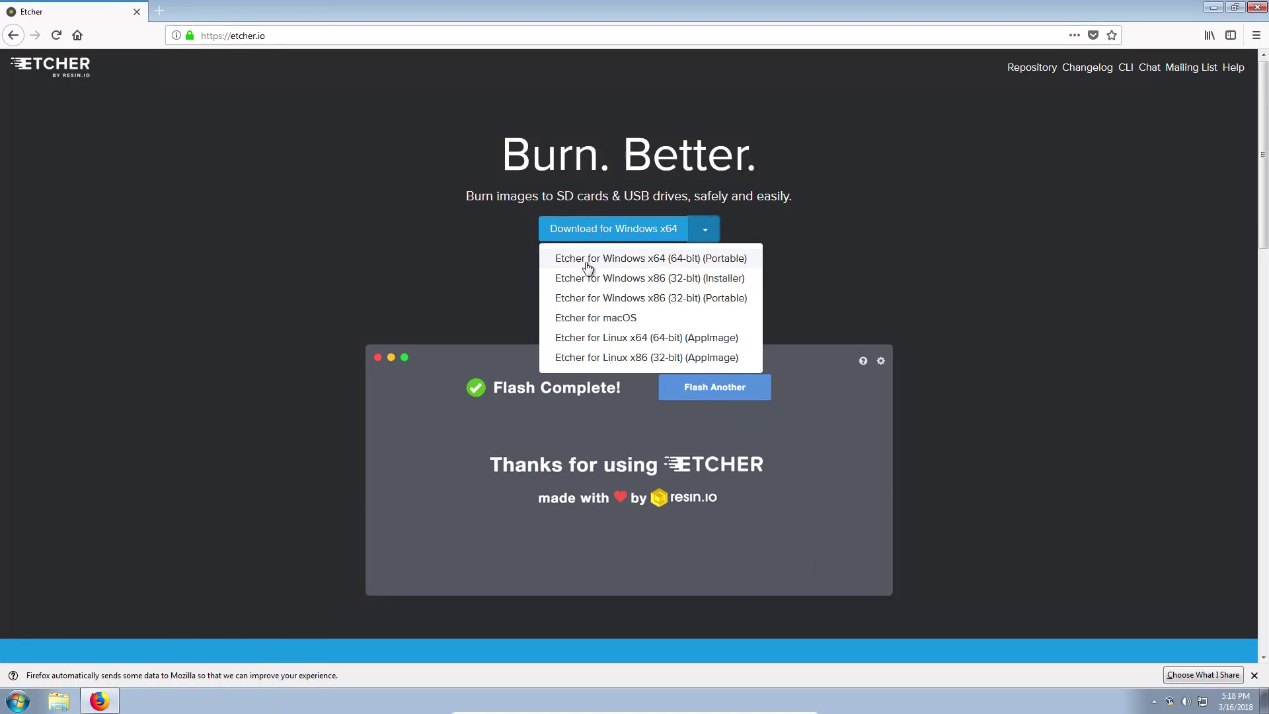
click(687, 285)
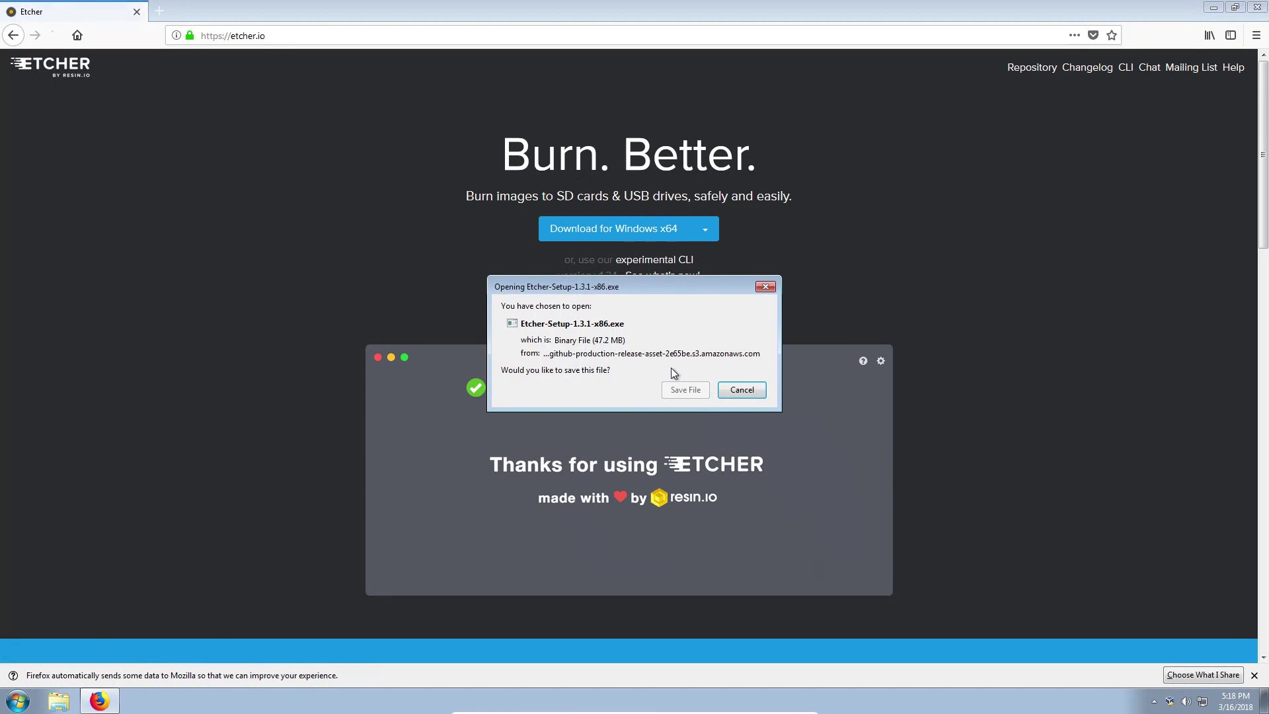
click(684, 390)
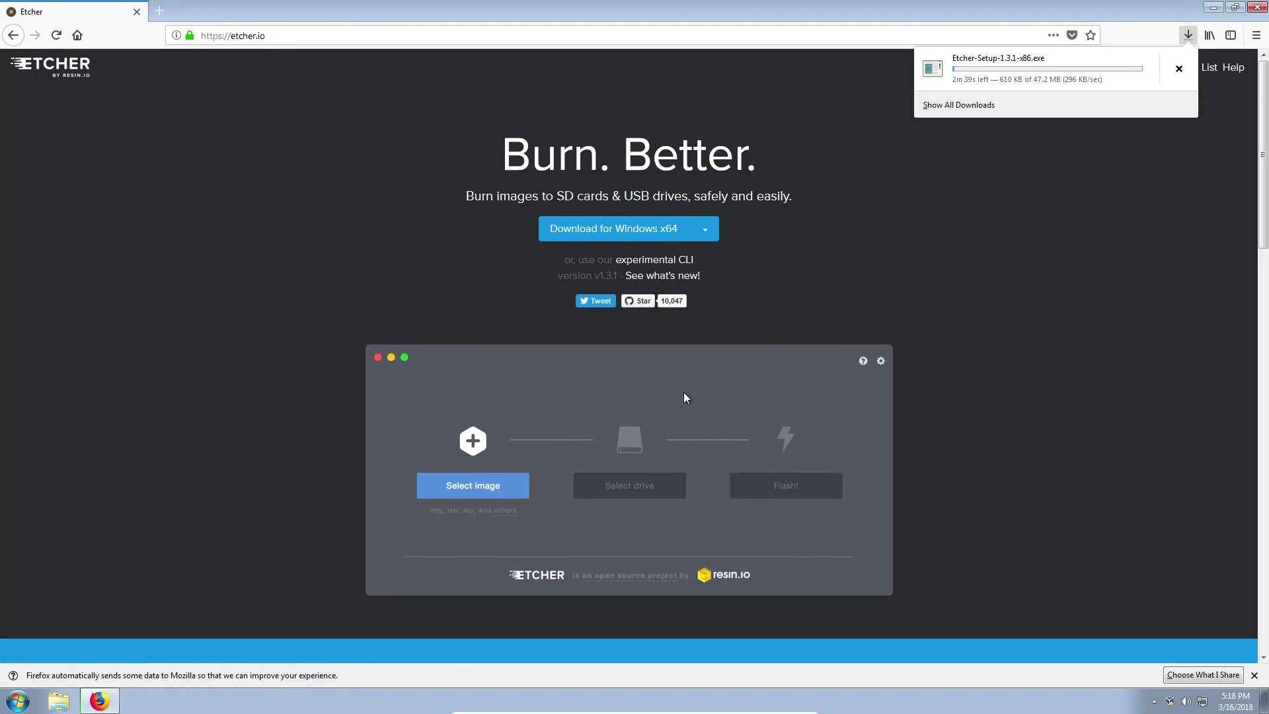
Step: Launch Etcher-Setup-1.3.1-x86 from the Downloads folder in Explorer
click(1214, 7)
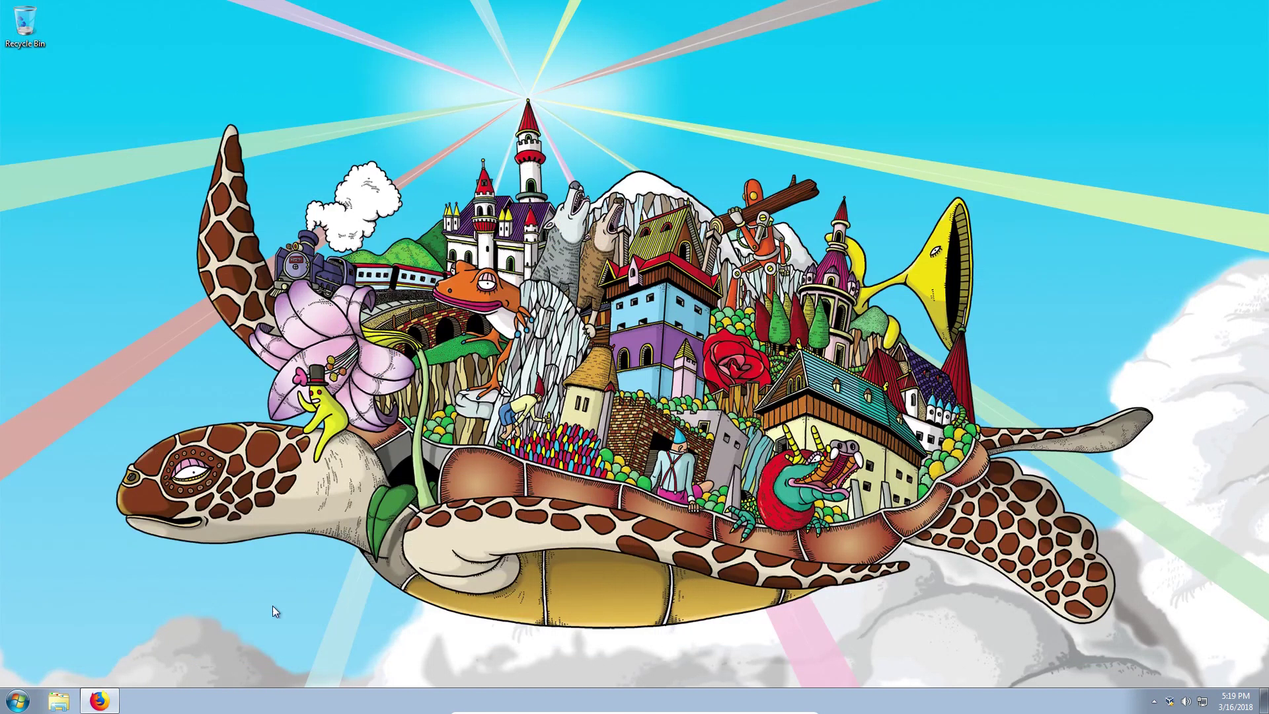
click(69, 693)
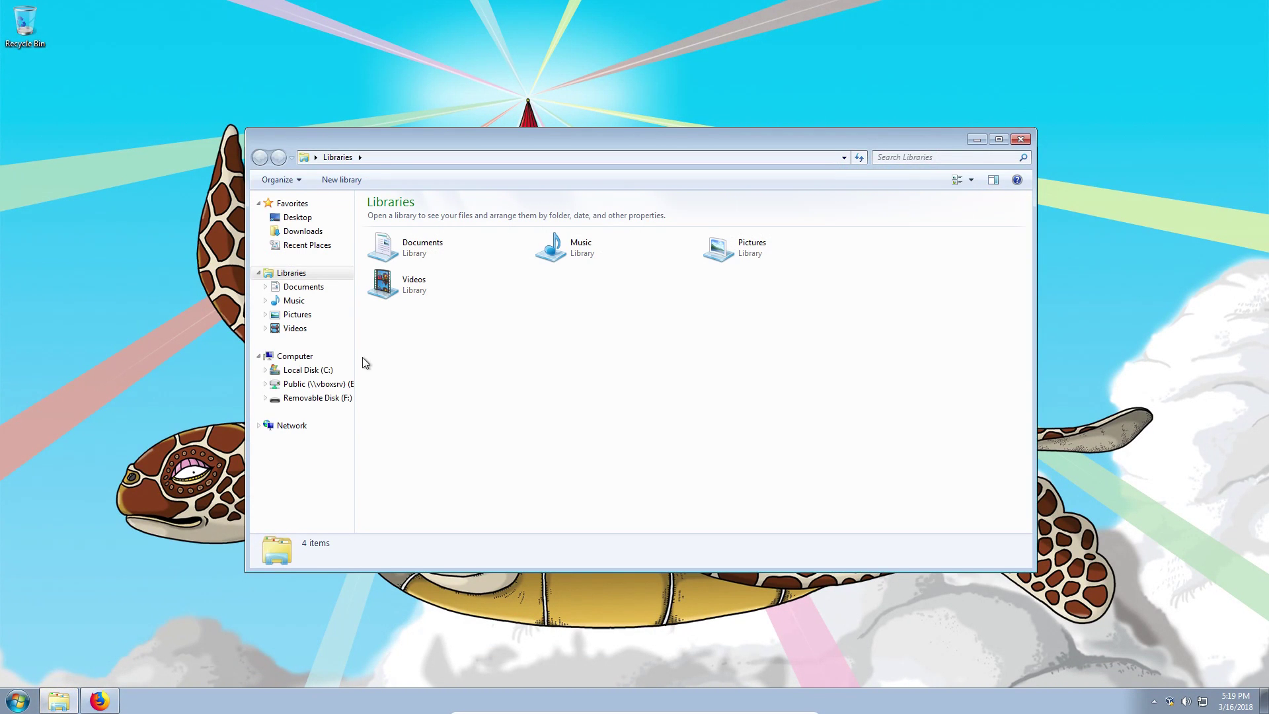
click(303, 232)
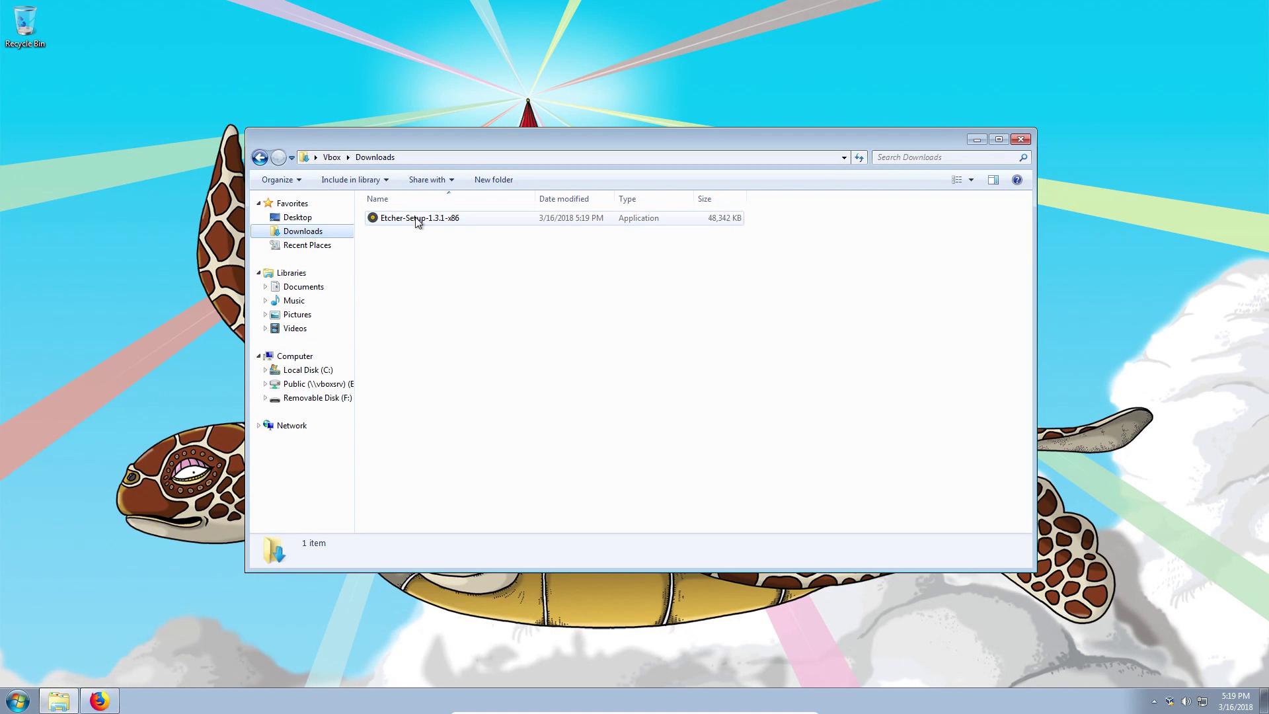
double_click(418, 219)
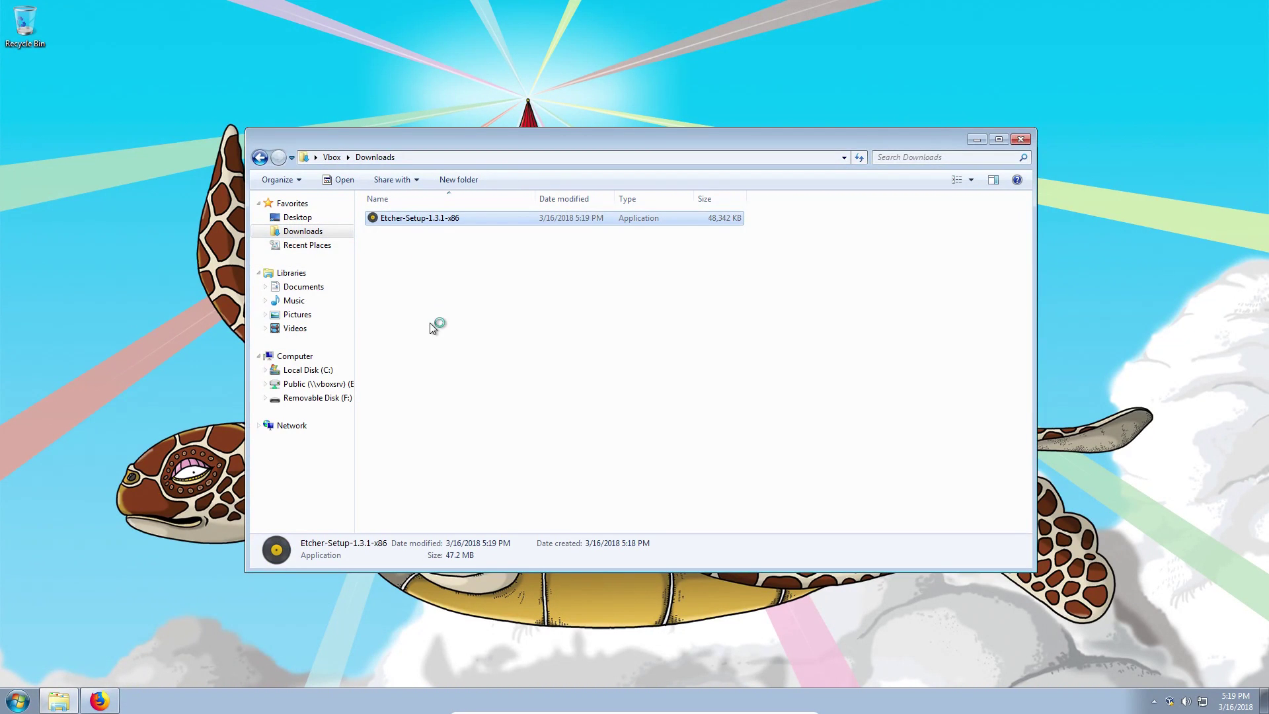
Step: Allow the installer to run, accept the license and finish installing Etcher 1.3.1
click(666, 366)
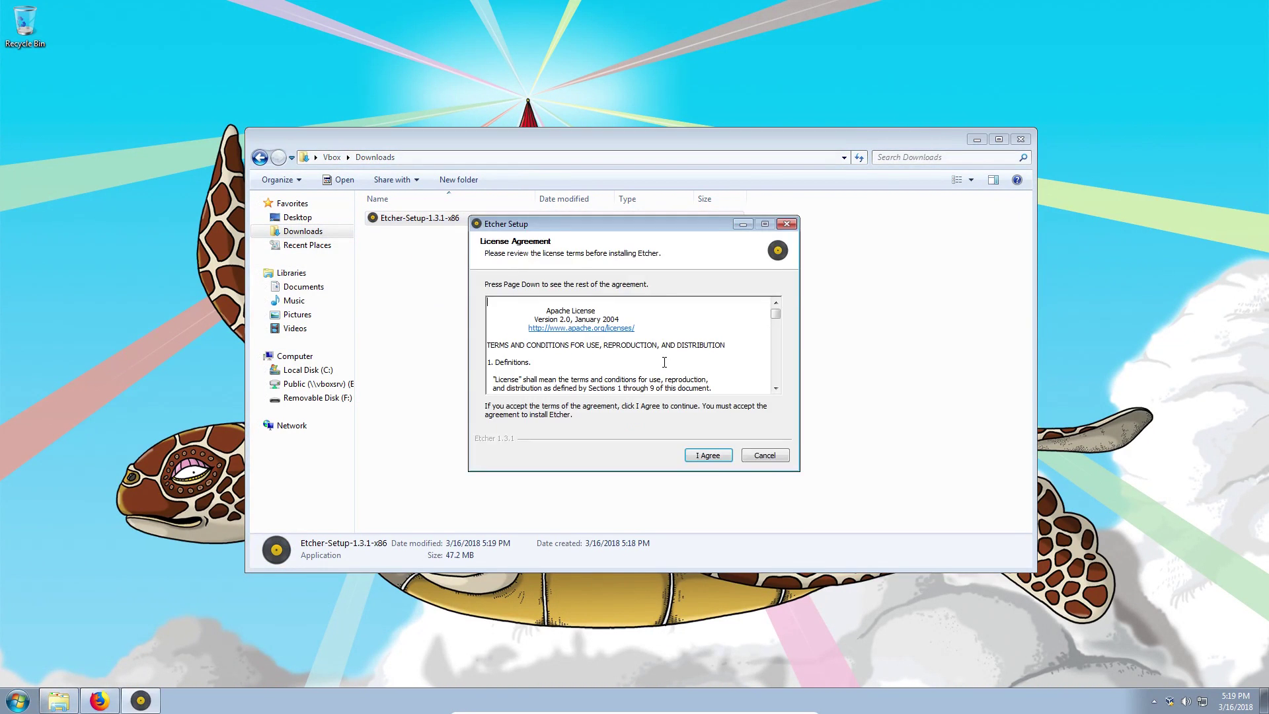
scroll(664, 362, down, 20)
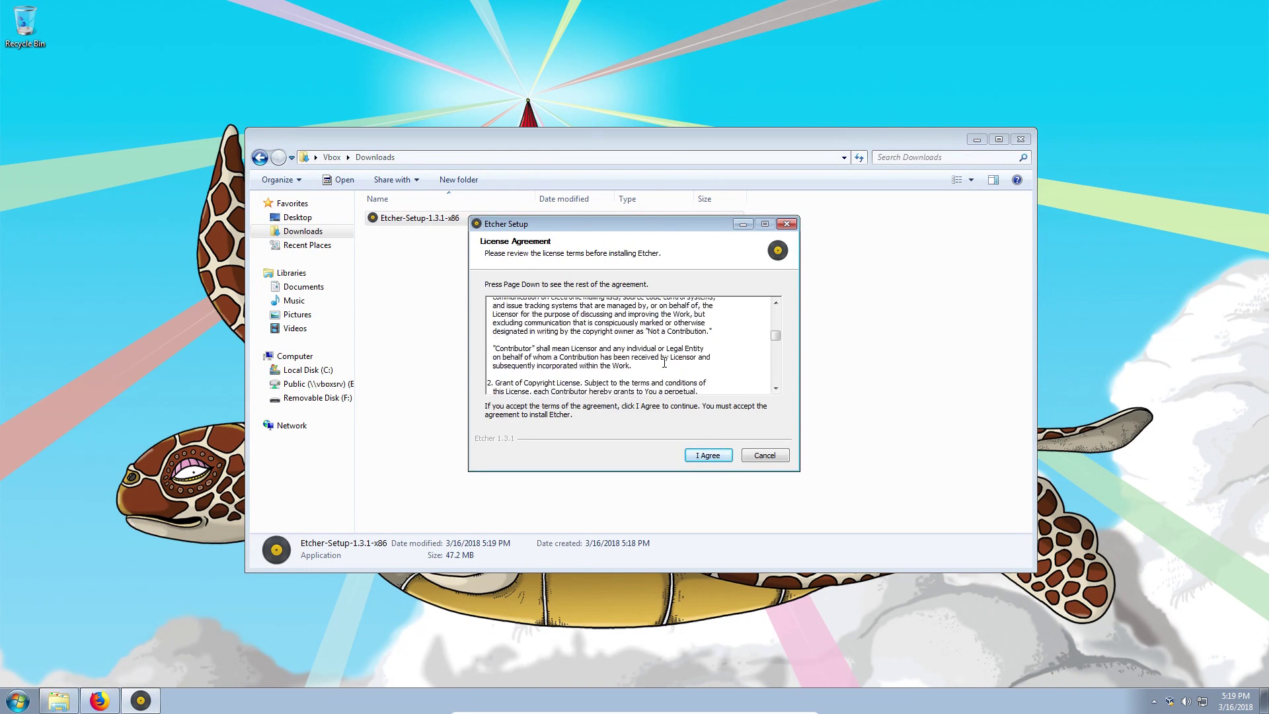
click(707, 456)
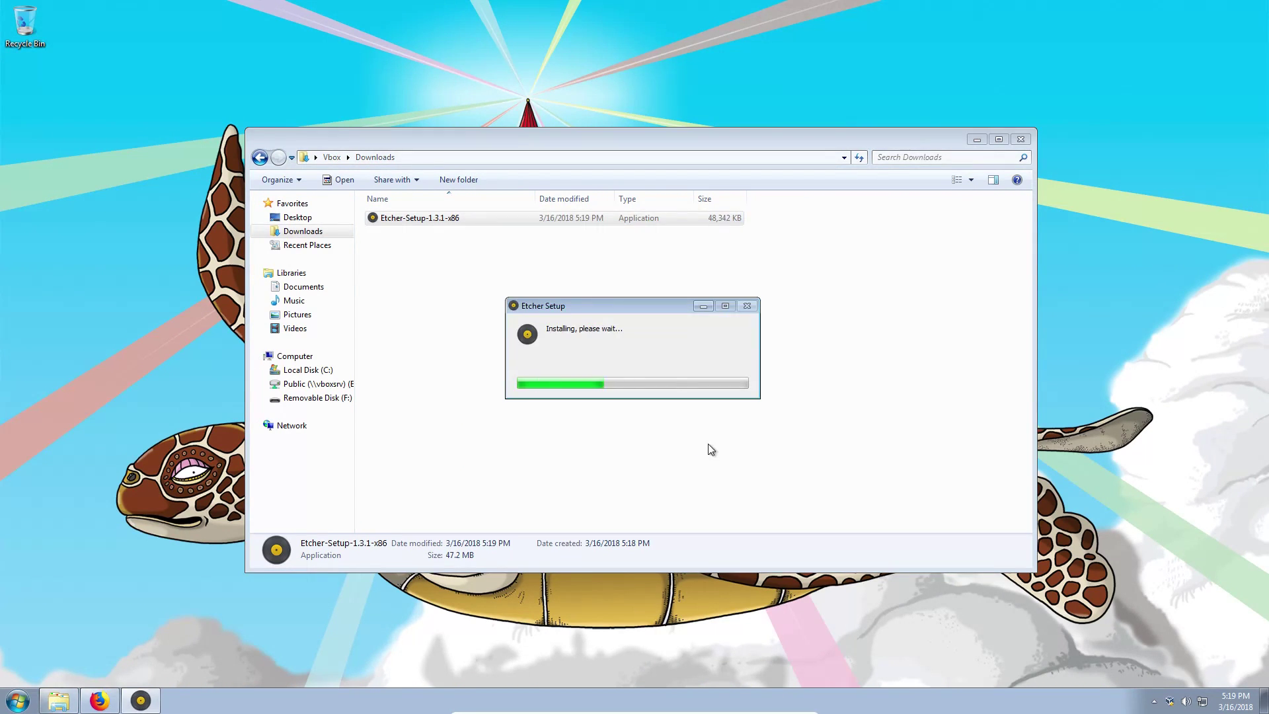
click(976, 140)
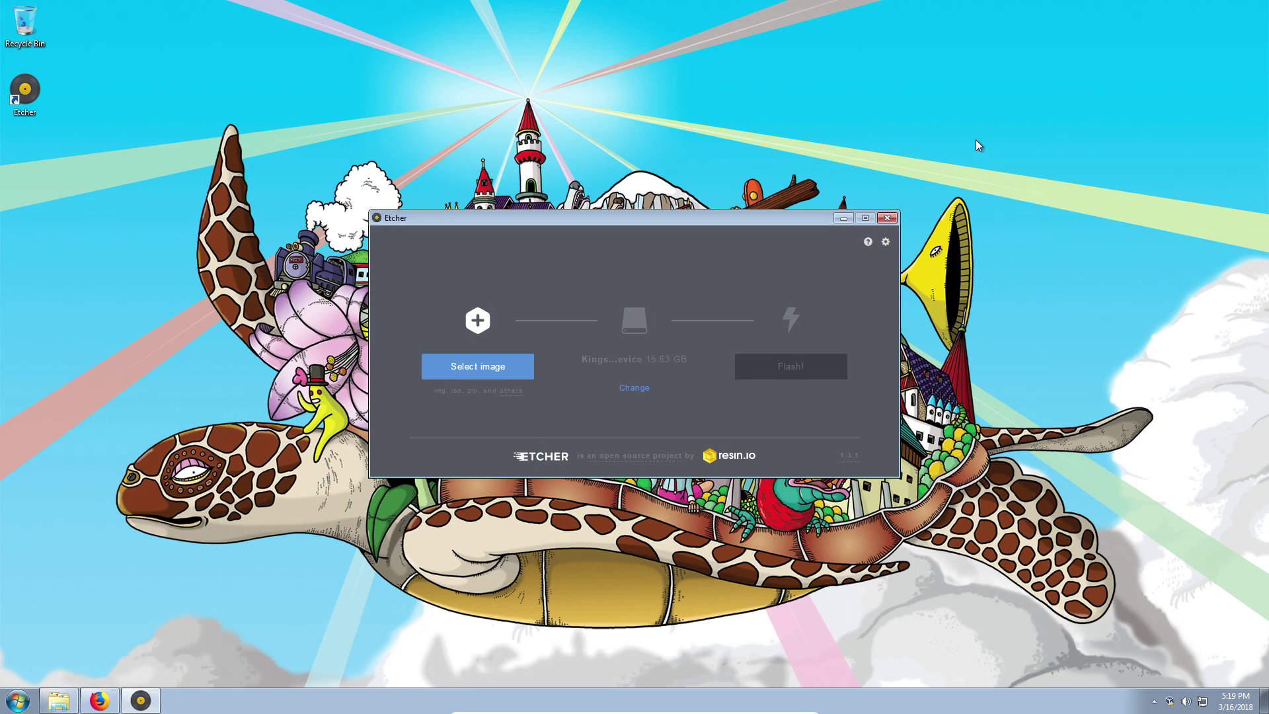
click(487, 368)
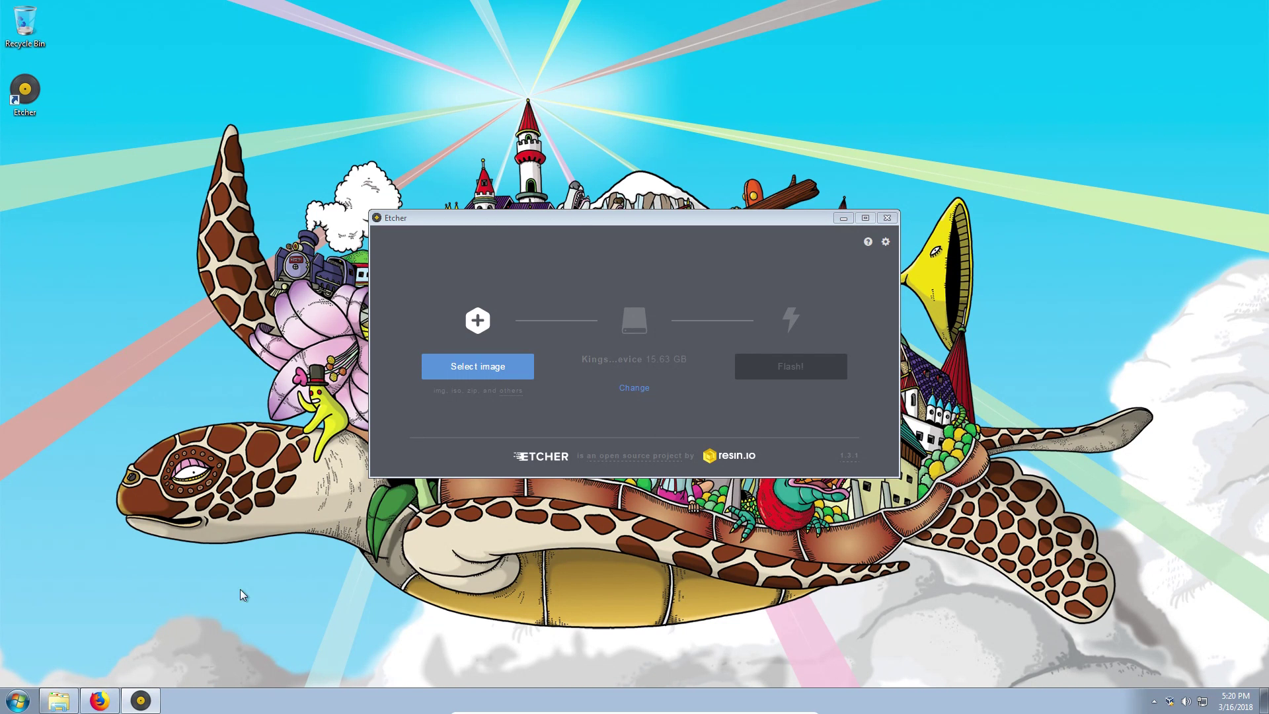
Step: Search 'linux mint' in a new Firefox tab and open the Linux Mint main page
click(99, 700)
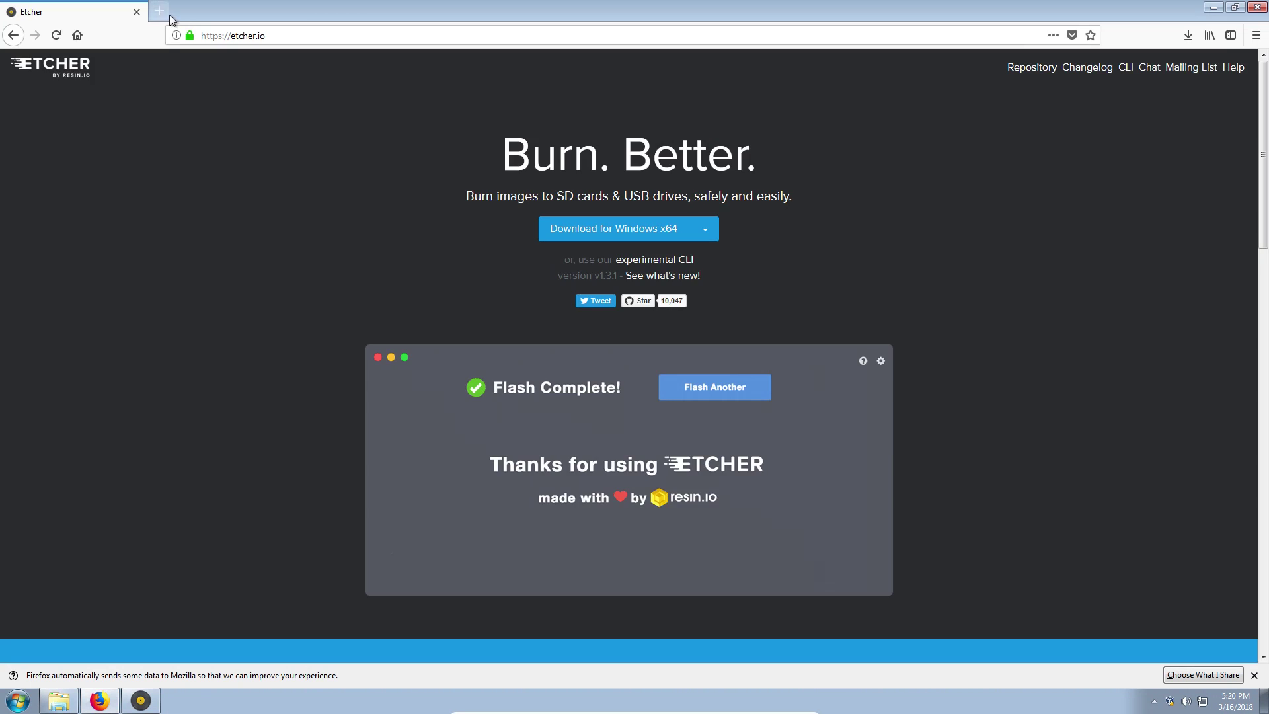
click(169, 15)
text(linux mint)
key(Return)
click(198, 281)
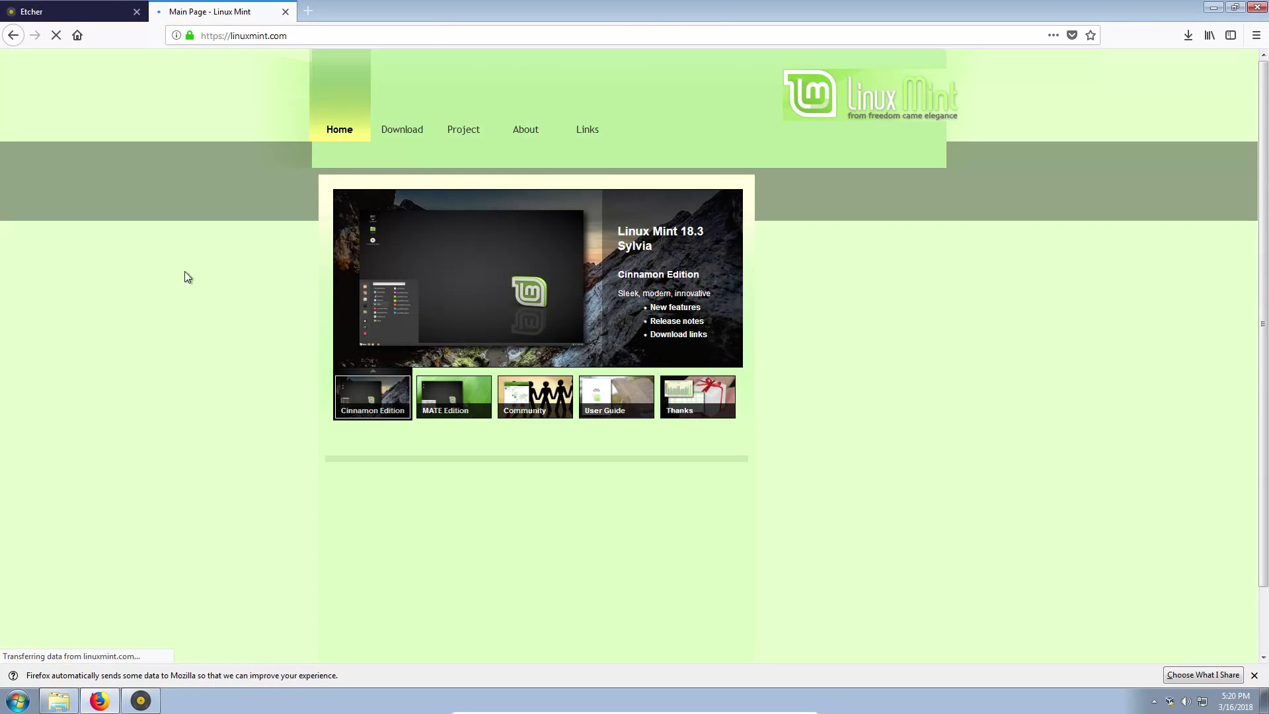
Step: Go to the Linux Mint 18.3 Cinnamon 64-bit download page
mouse_move(425, 120)
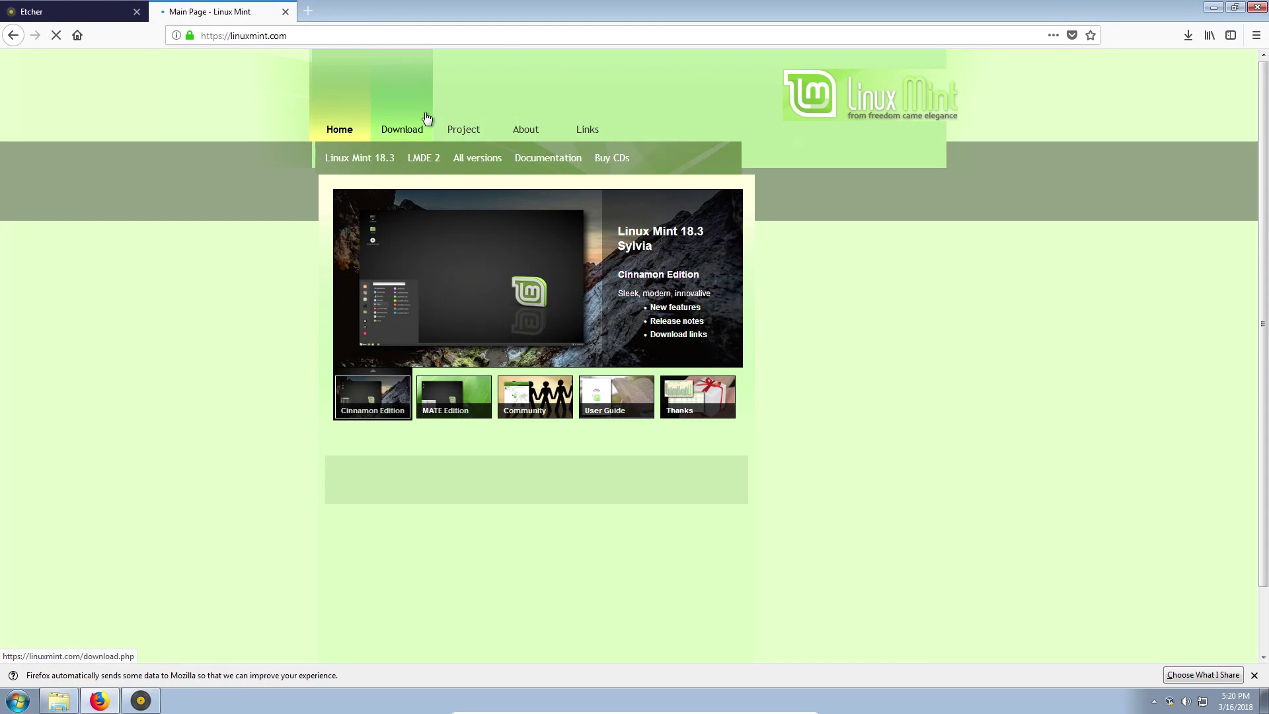
click(382, 160)
scroll(301, 338, down, 3)
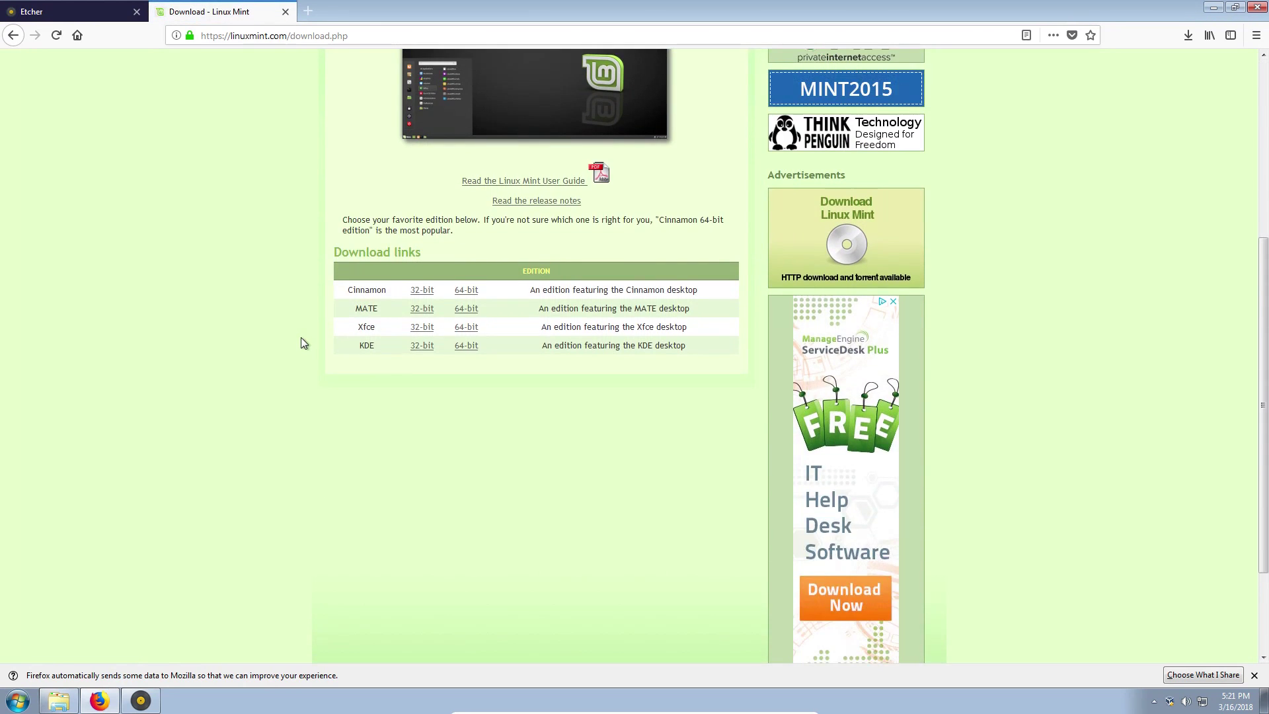
scroll(301, 342, up, 4)
click(471, 444)
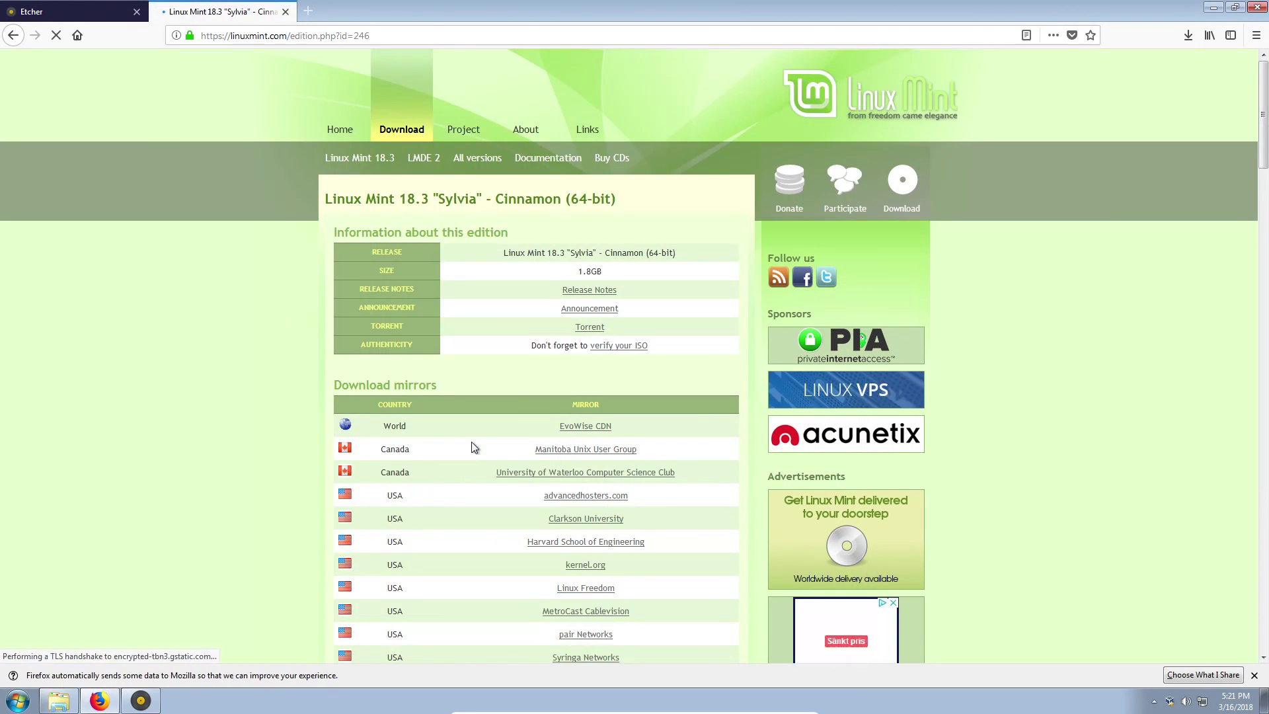
Step: Download the ISO from the Umea University mirror and check its progress
scroll(471, 441, down, 13)
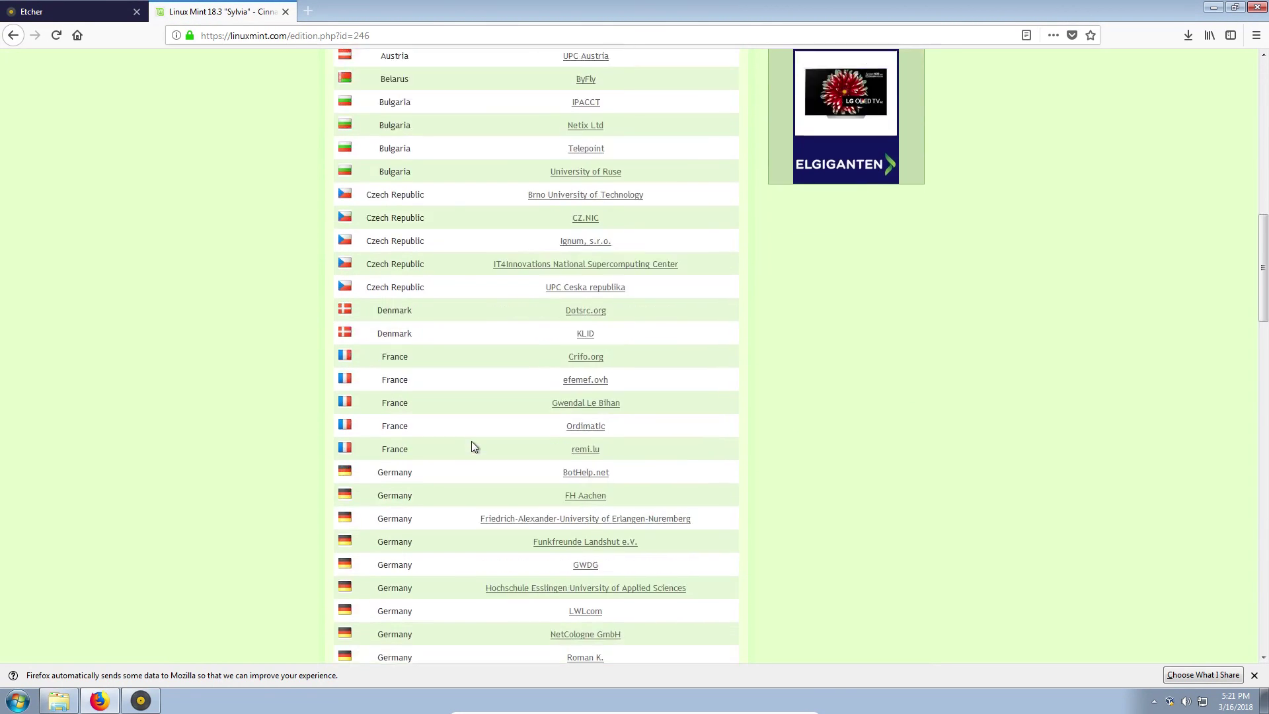
scroll(471, 443, down, 16)
scroll(547, 329, up, 1)
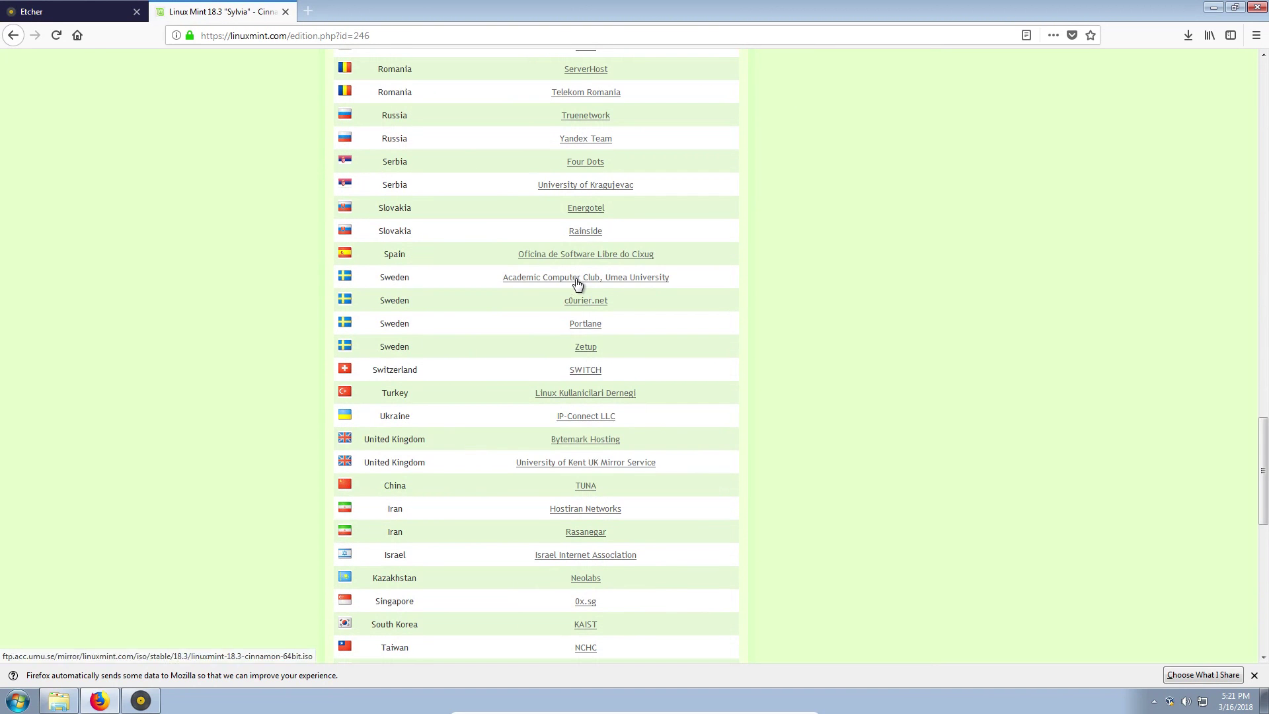
click(587, 280)
click(686, 426)
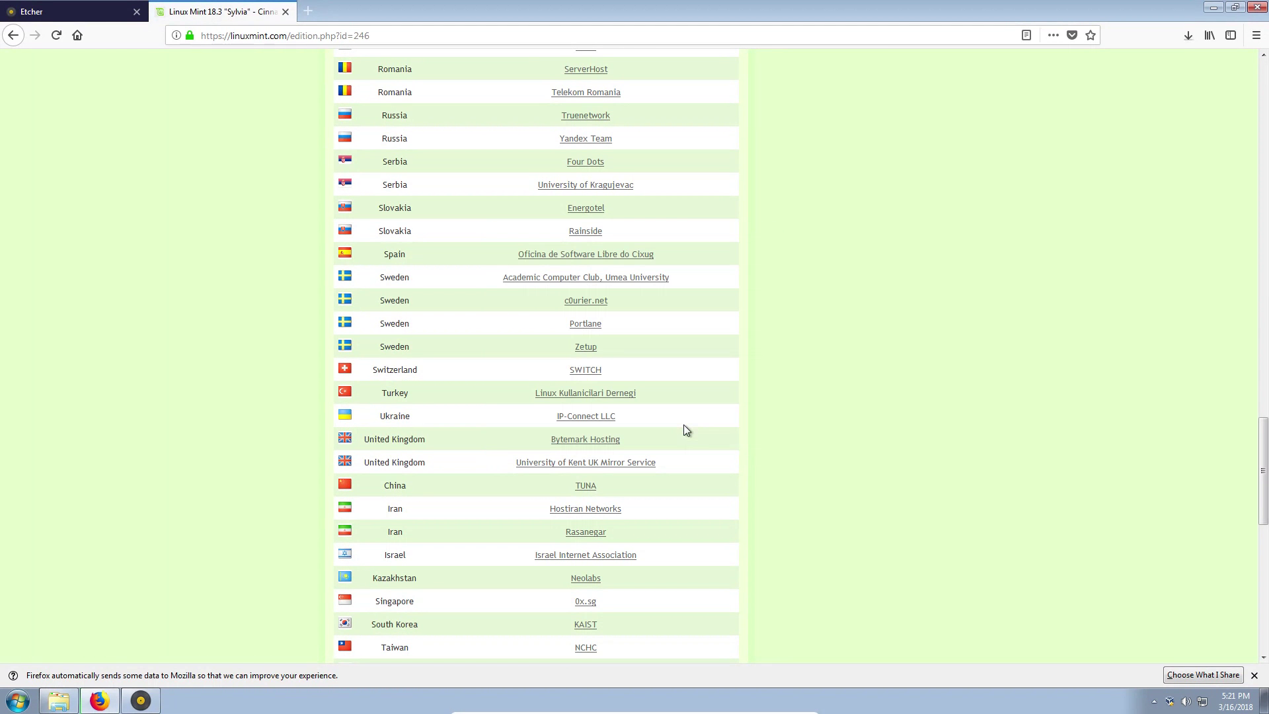
click(1188, 38)
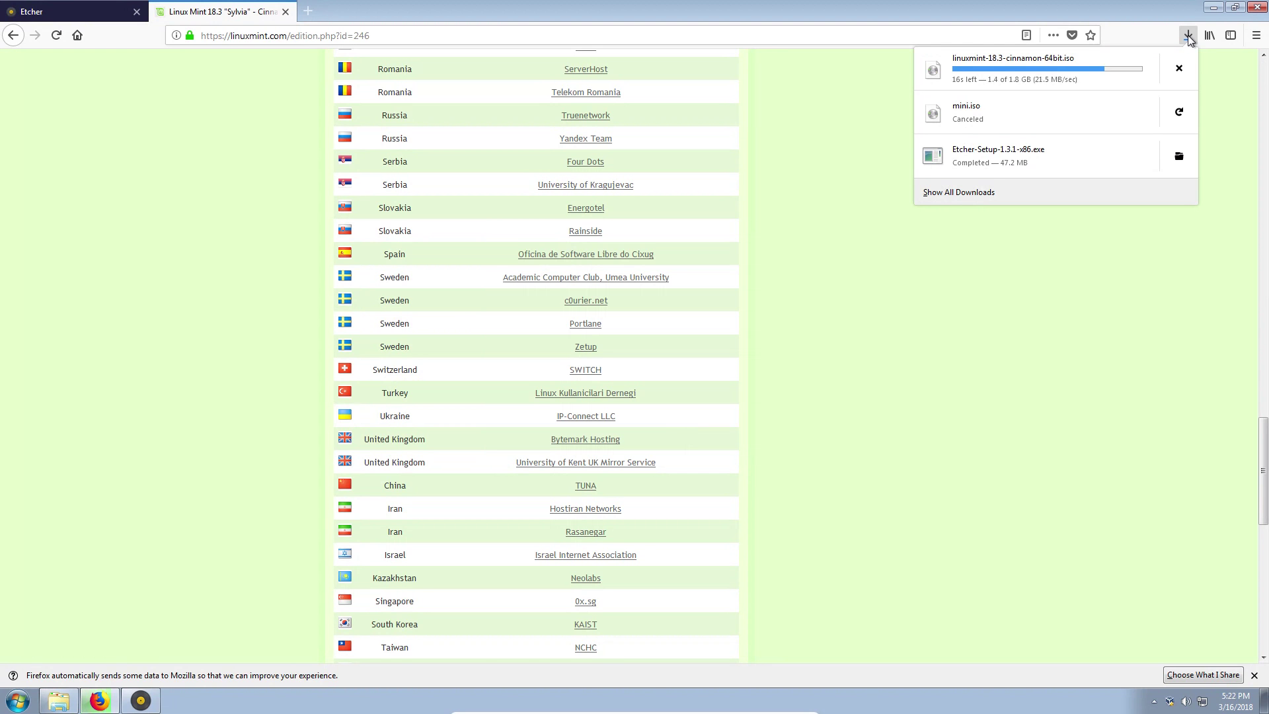
Step: Load linuxmint-18.3-cinnamon-64bit ISO from Downloads as the Etcher image
click(1214, 7)
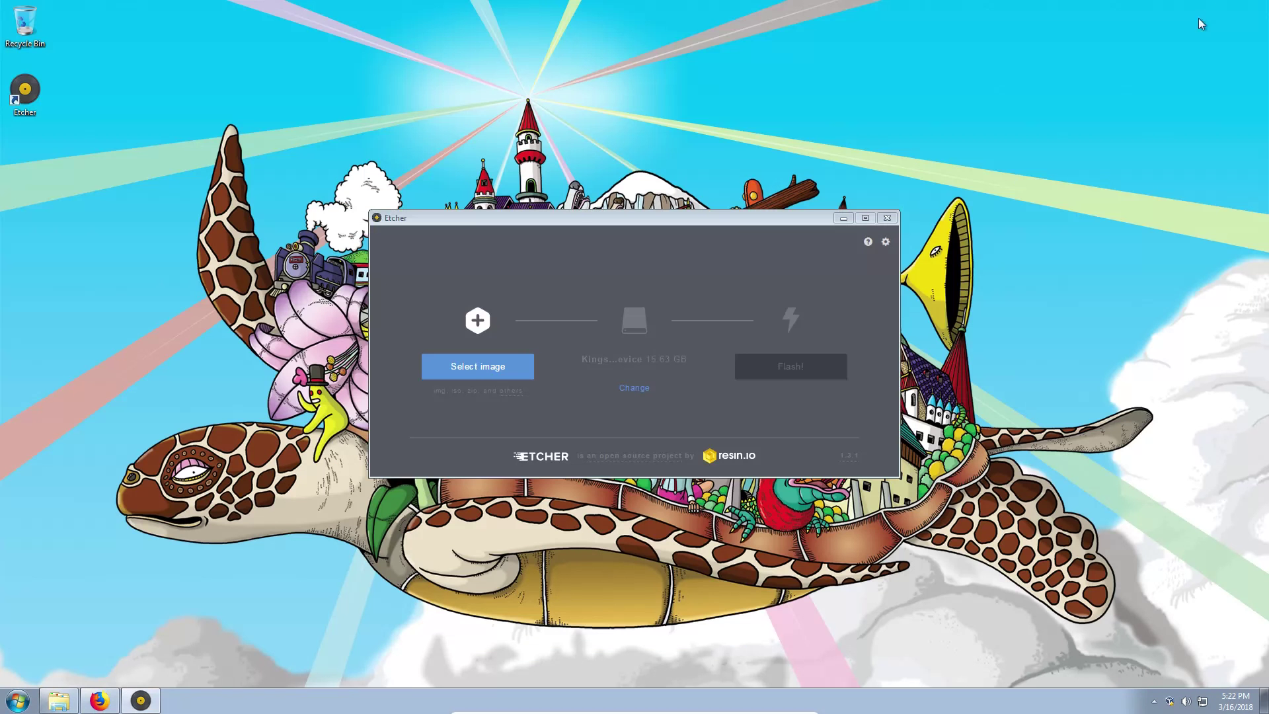
click(482, 368)
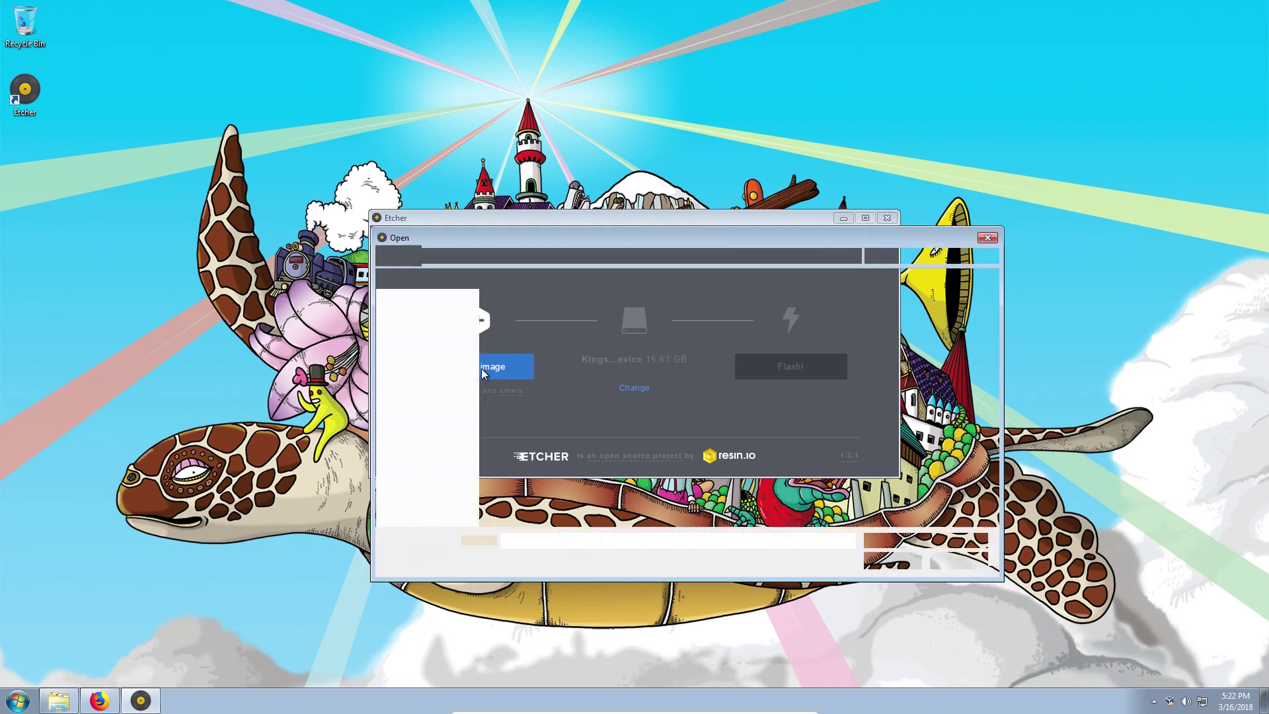
click(443, 336)
click(538, 319)
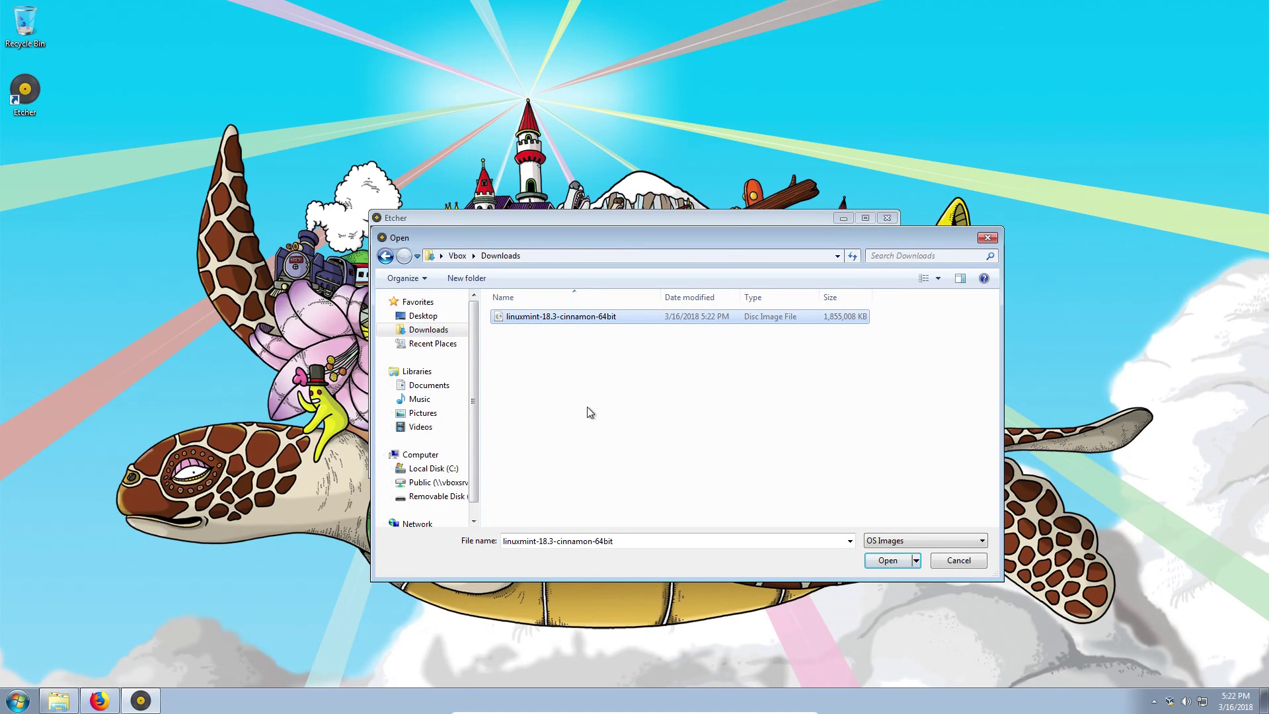
click(888, 560)
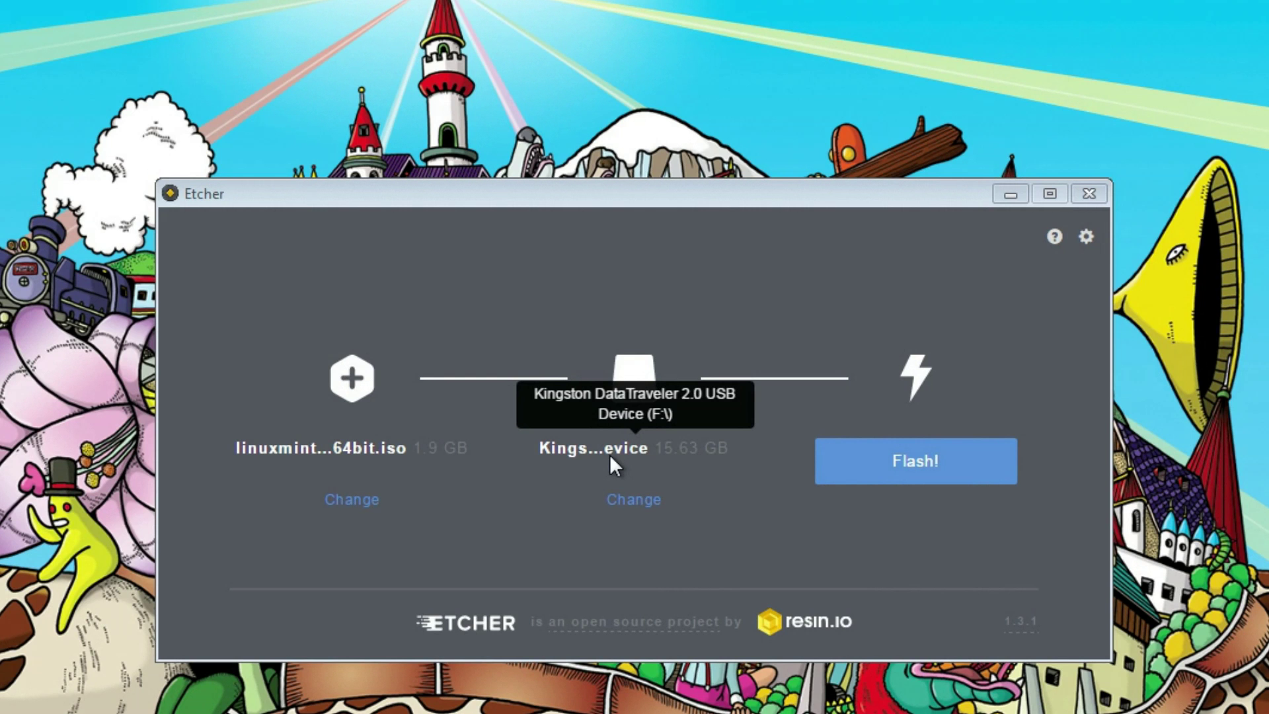
Step: Keep the Kingston DataTraveler 2.0 drive as target and start flashing
click(635, 503)
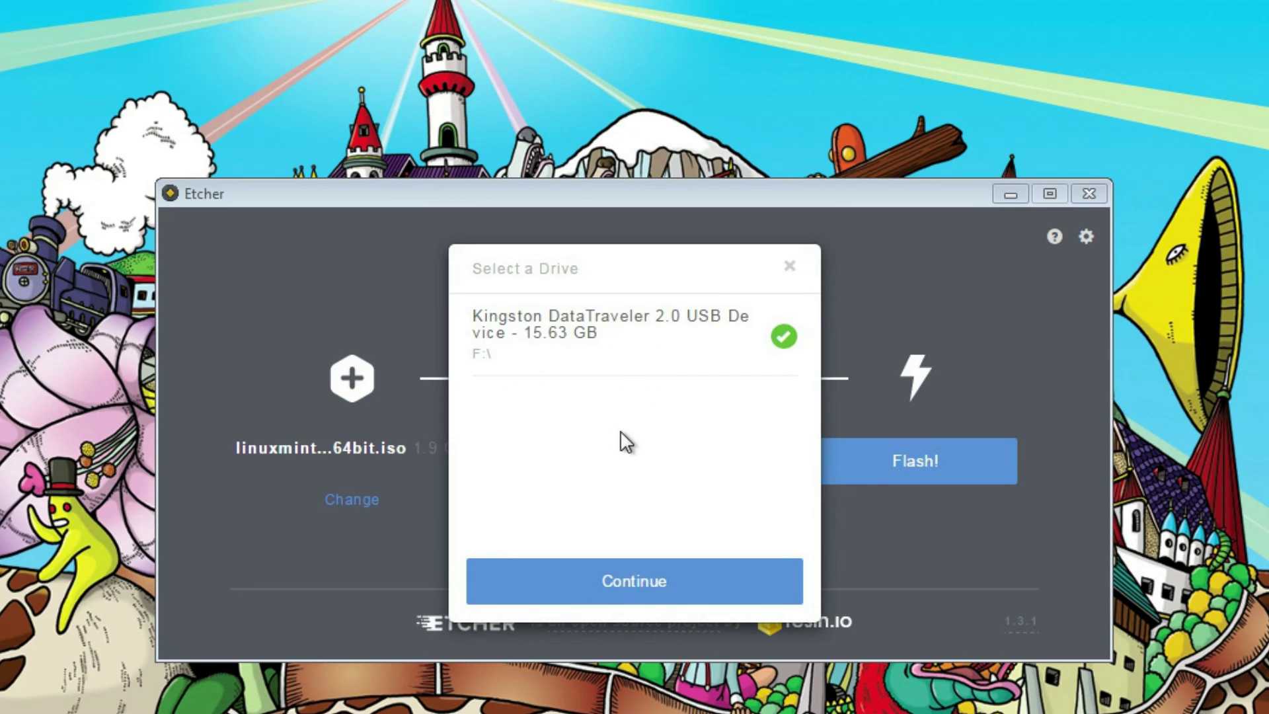
click(790, 265)
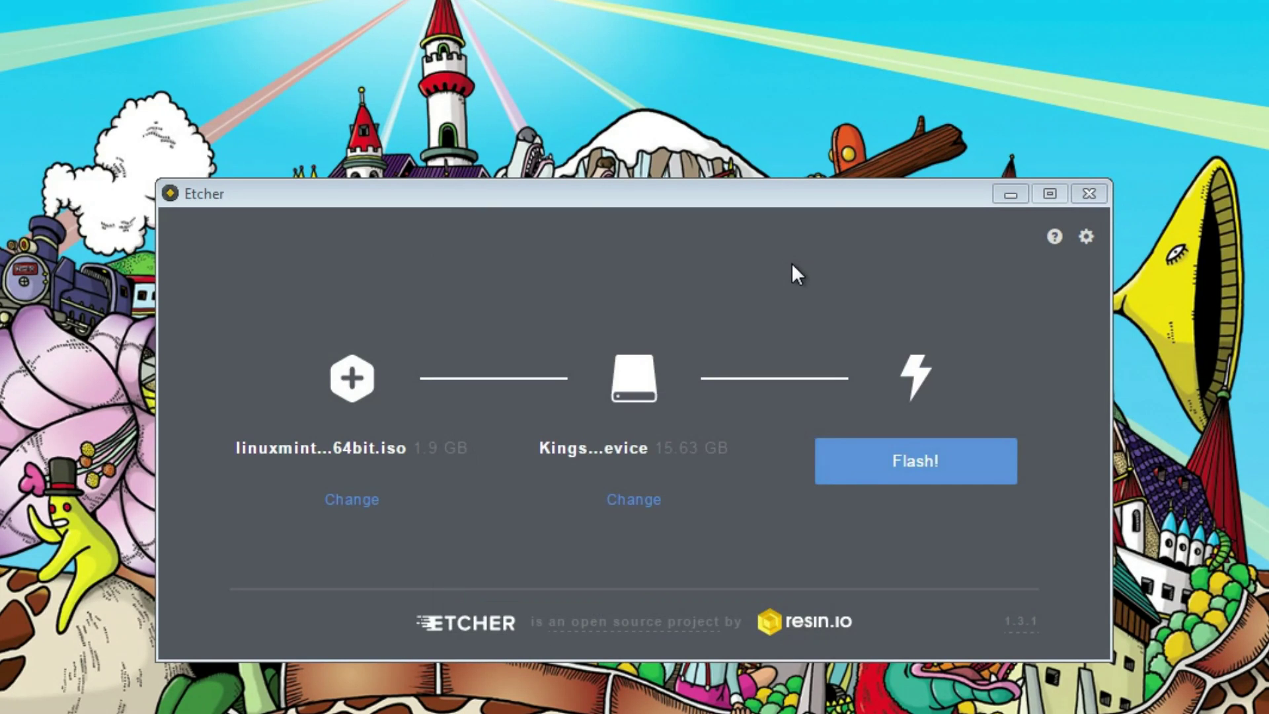
click(899, 474)
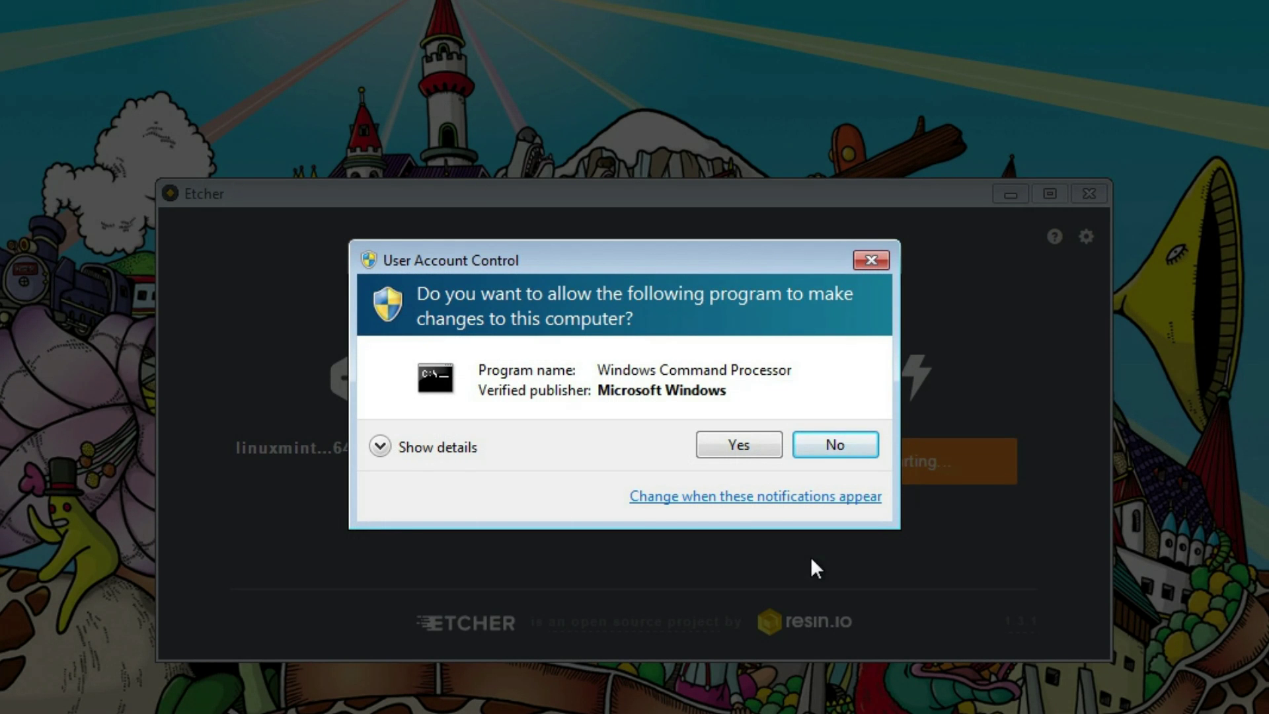
Step: Grant administrator rights to the flash, then close Etcher once it completes
click(748, 447)
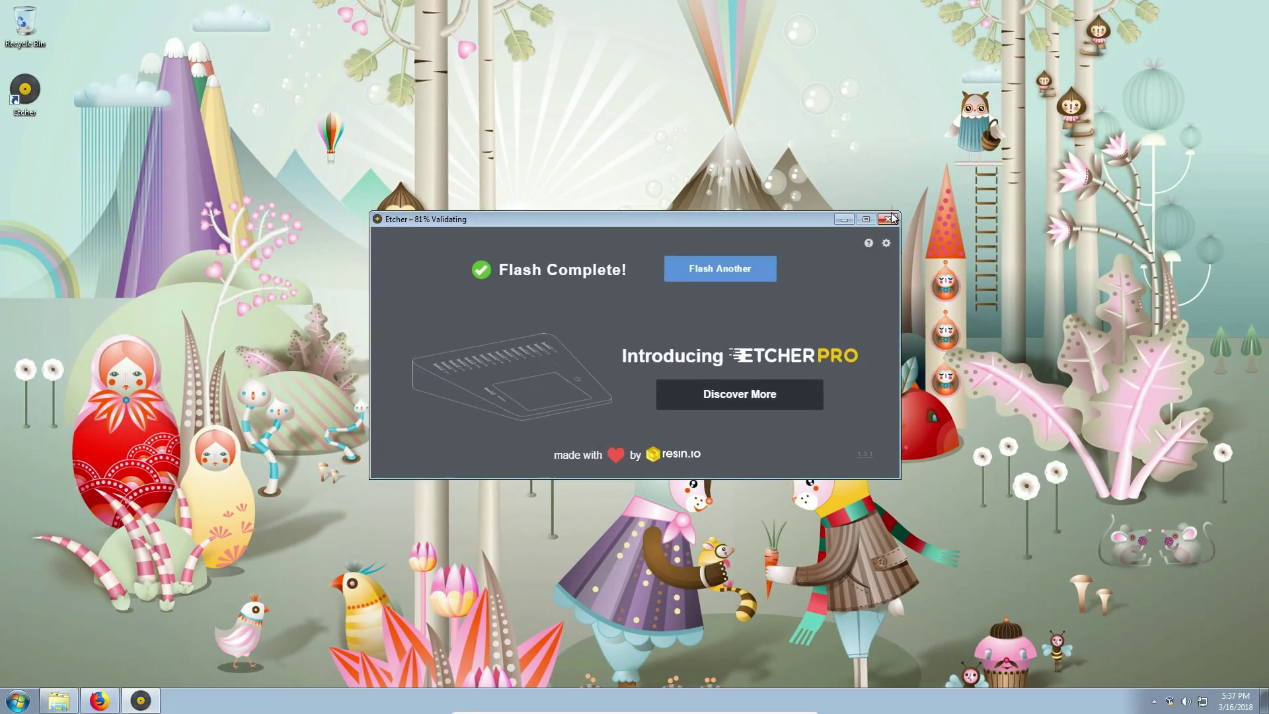
click(1090, 195)
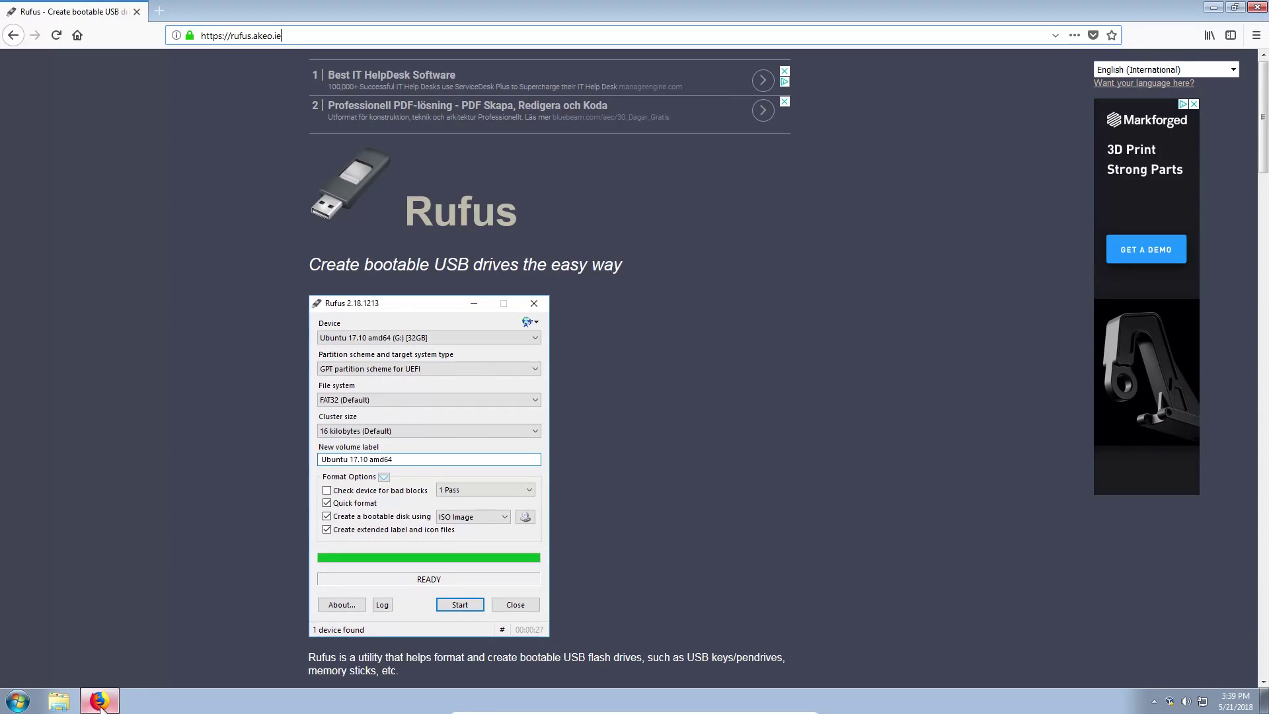
Step: Save rufus-2.18.exe from the Download section of rufus.akeo.ie
click(208, 36)
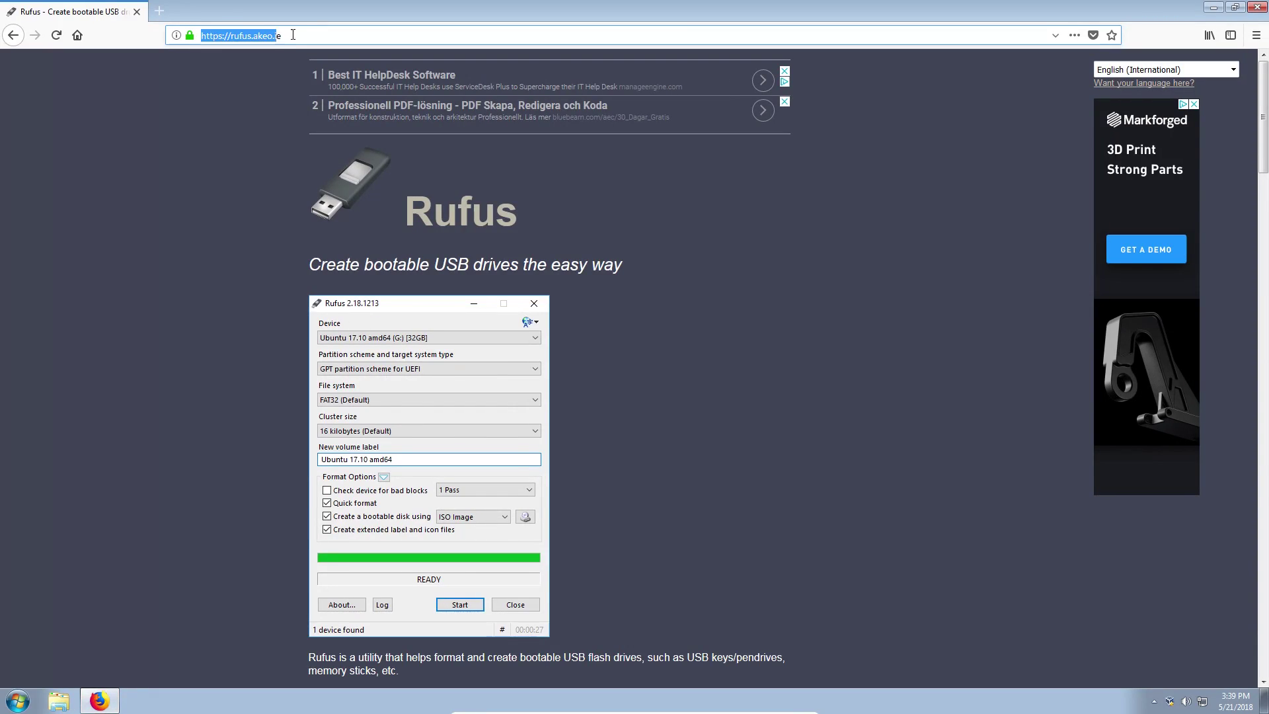
click(304, 34)
scroll(694, 339, down, 8)
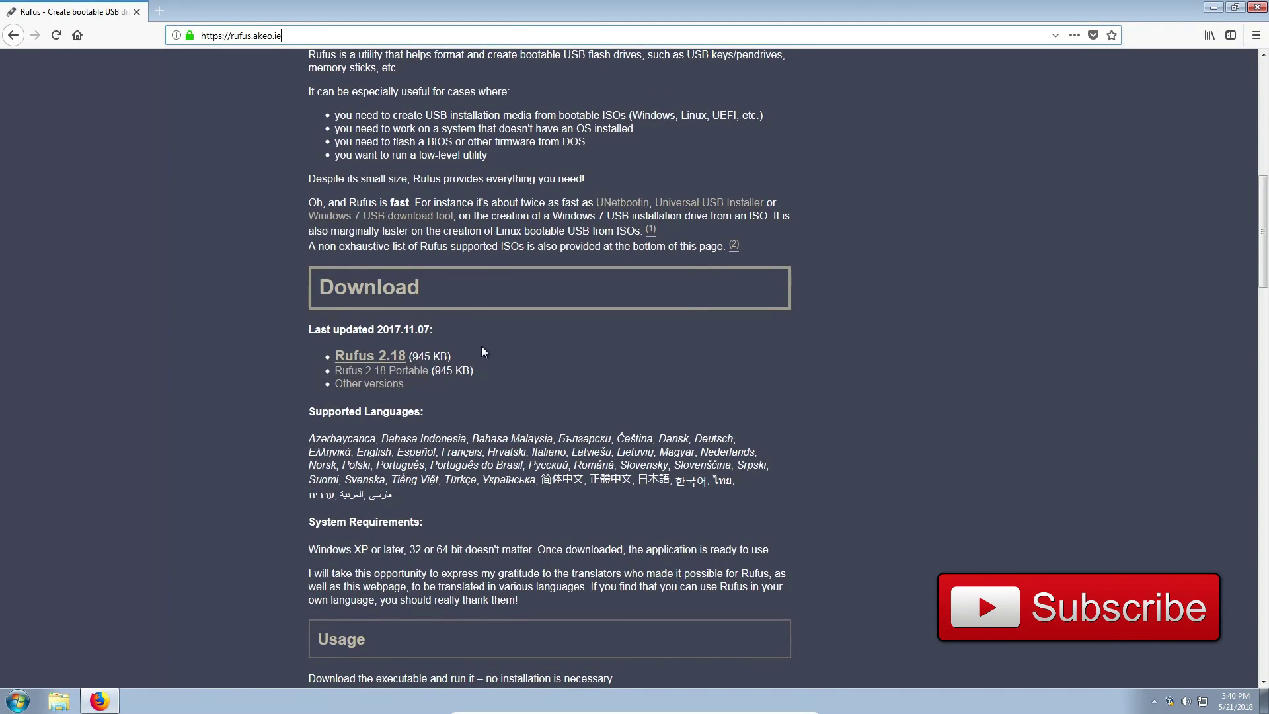
click(478, 352)
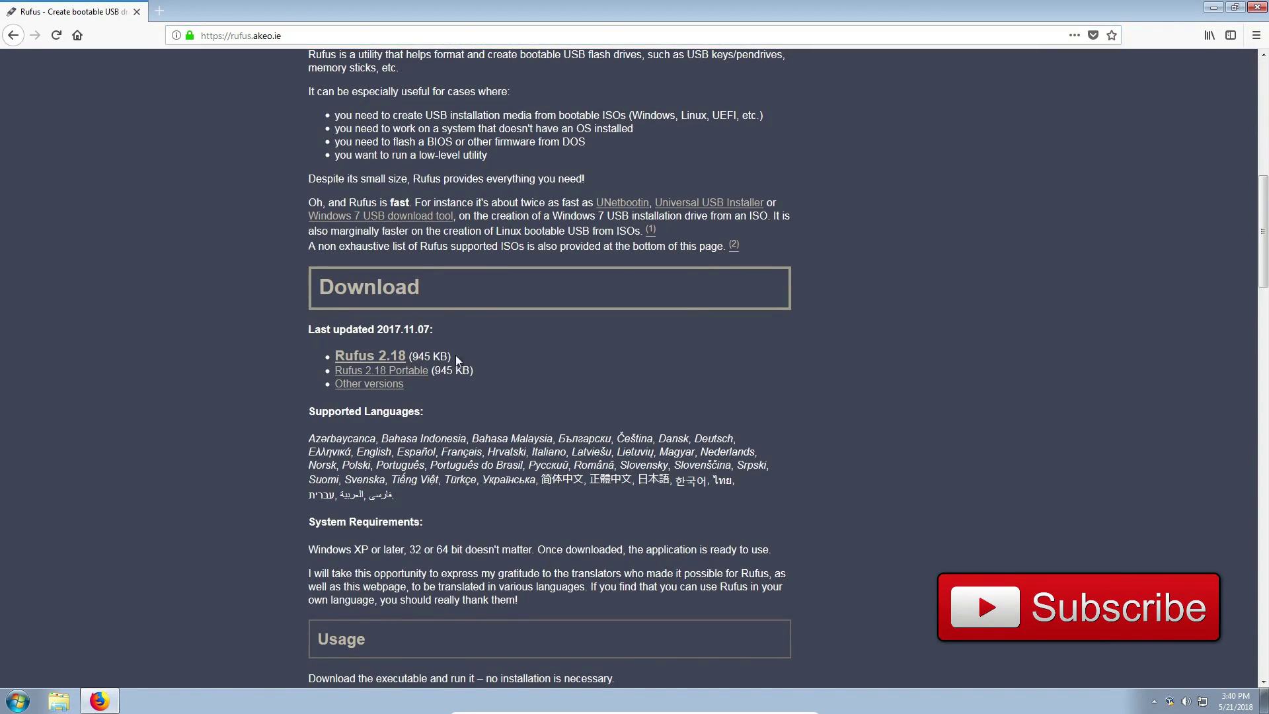
click(386, 361)
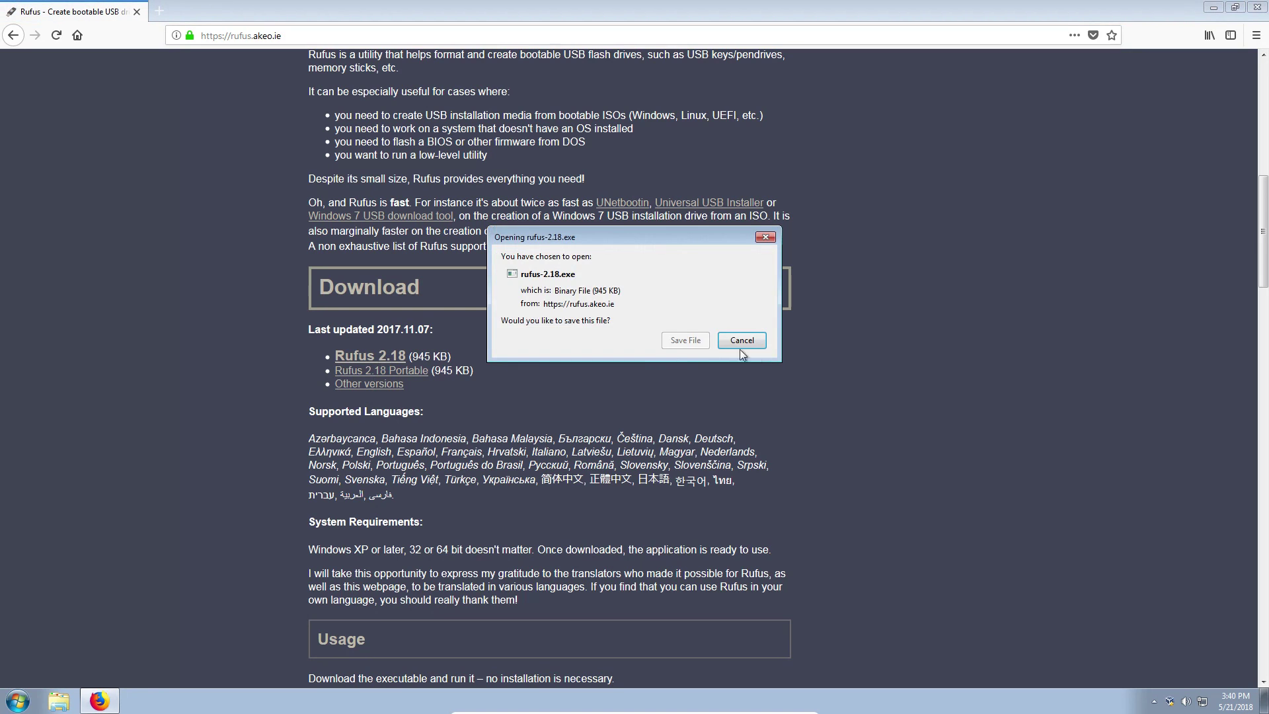
click(692, 340)
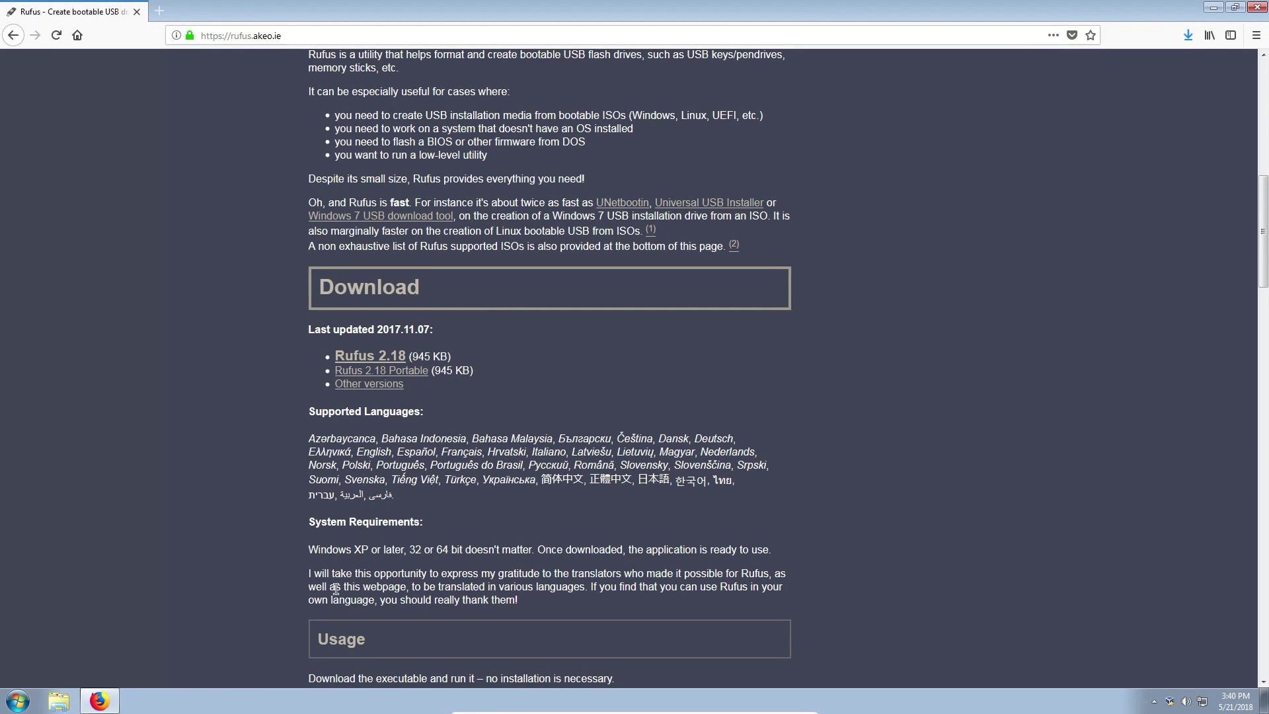
Step: Run rufus-2.18 from the Downloads folder with administrator rights
click(100, 701)
click(59, 700)
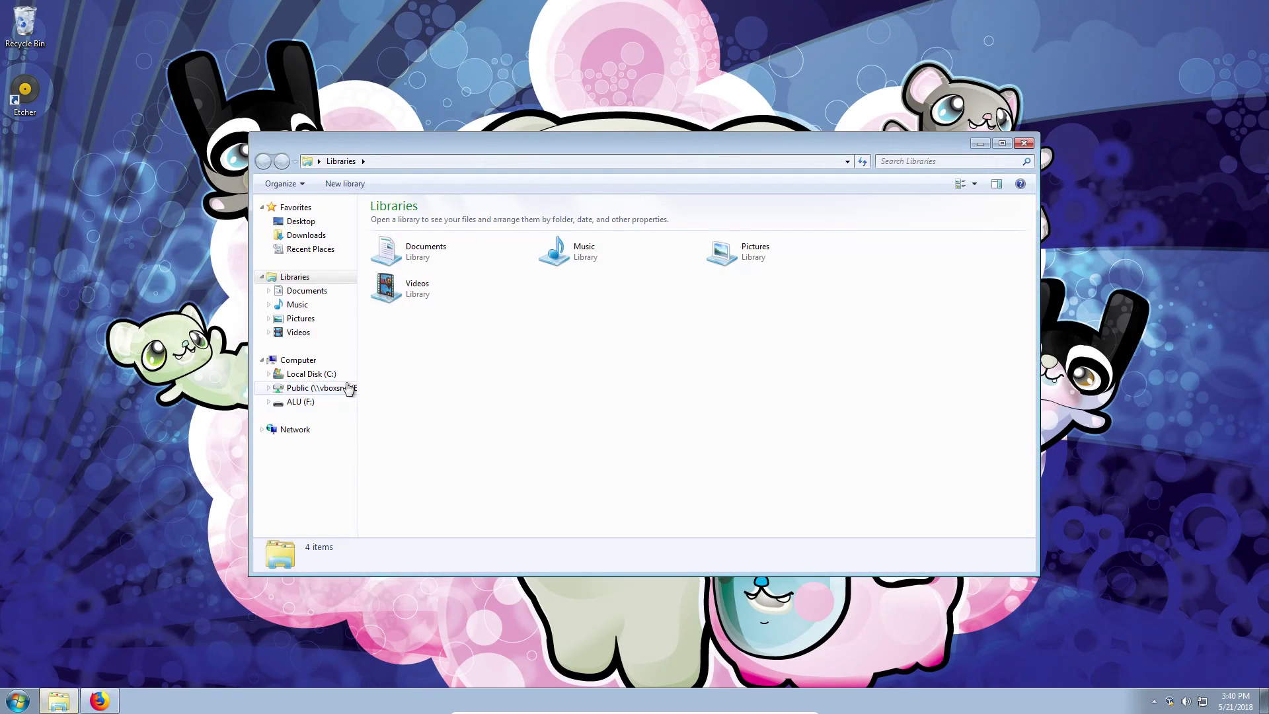
click(320, 241)
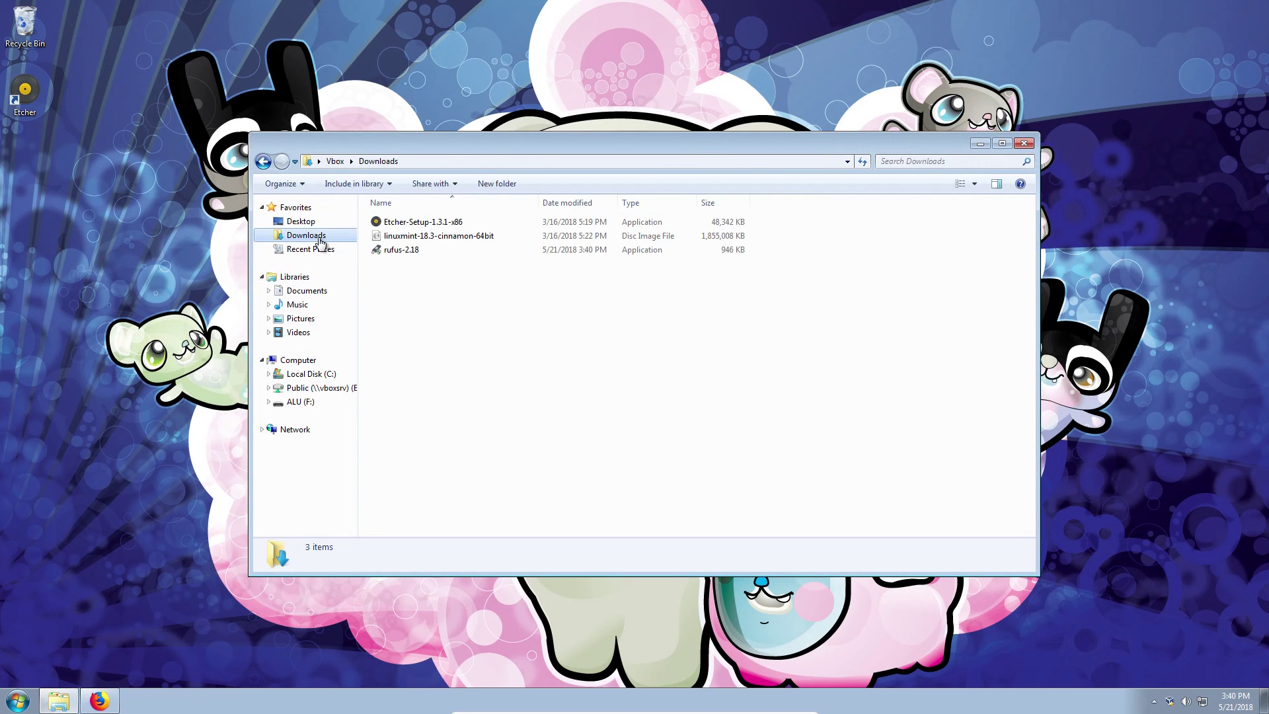
double_click(419, 251)
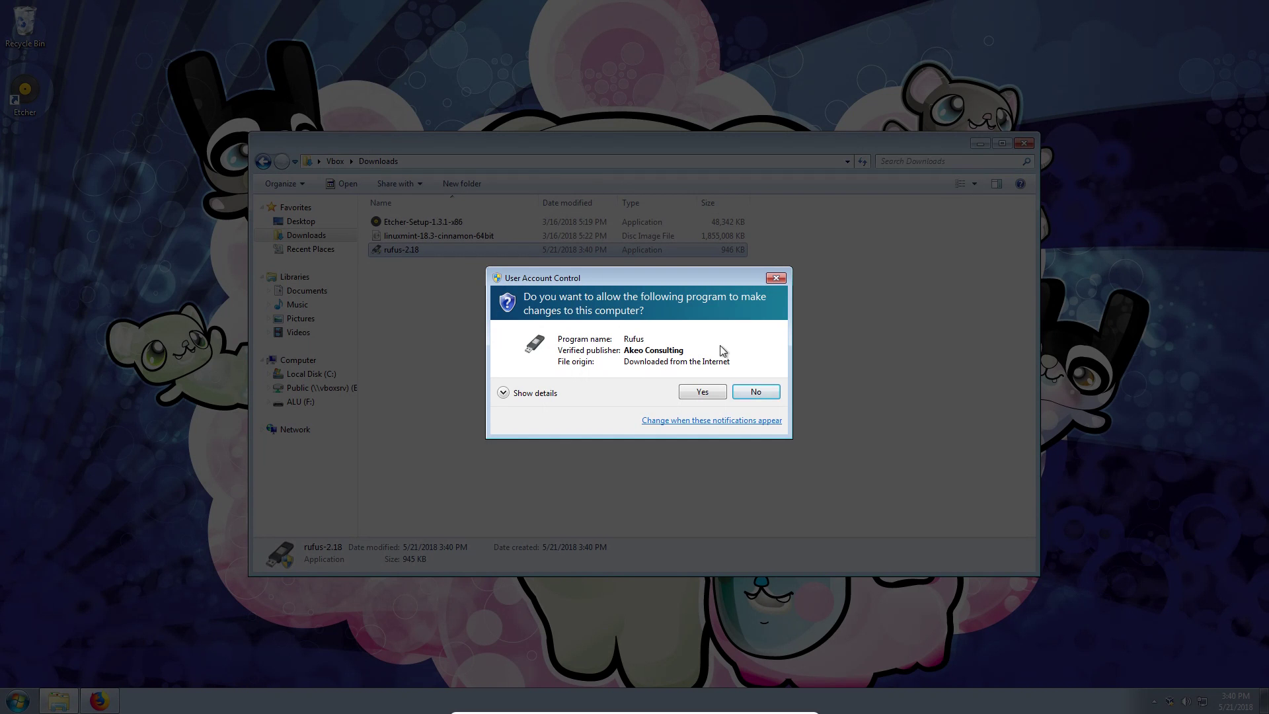
click(702, 392)
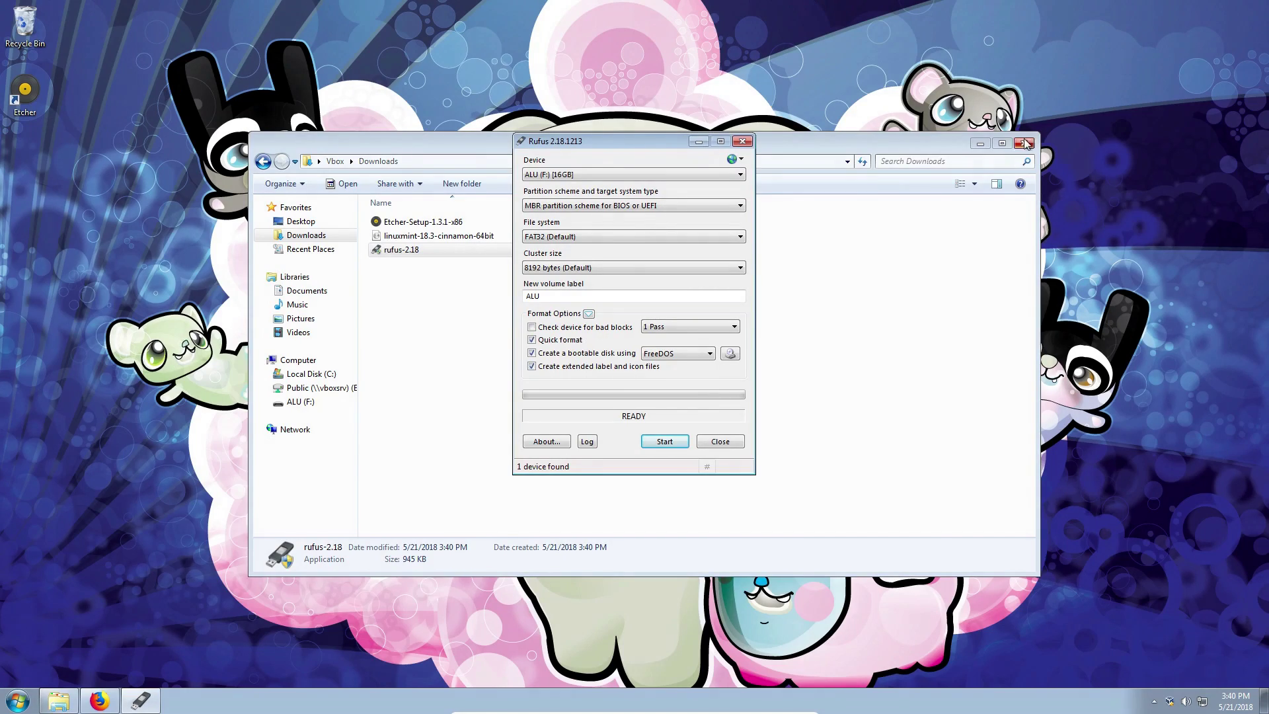
Step: Minimize Explorer and keep ALU (F:) [16GB] selected in the Rufus Device list
click(980, 144)
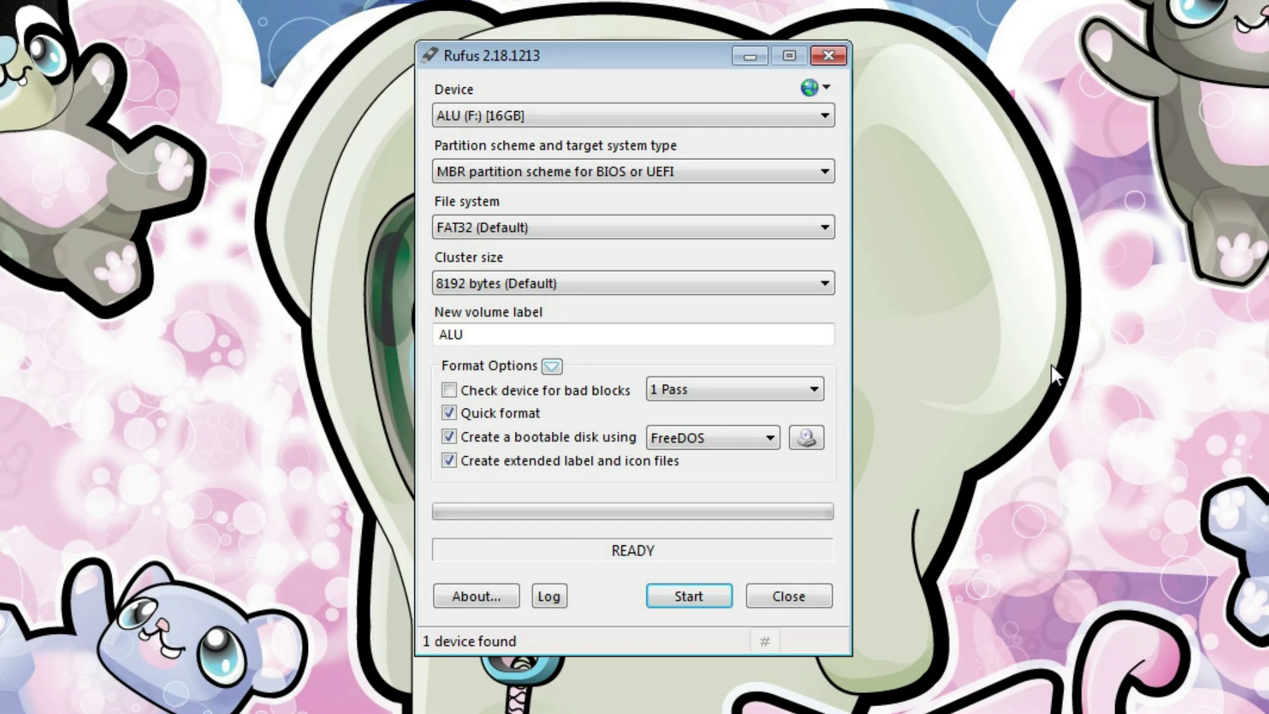
click(669, 113)
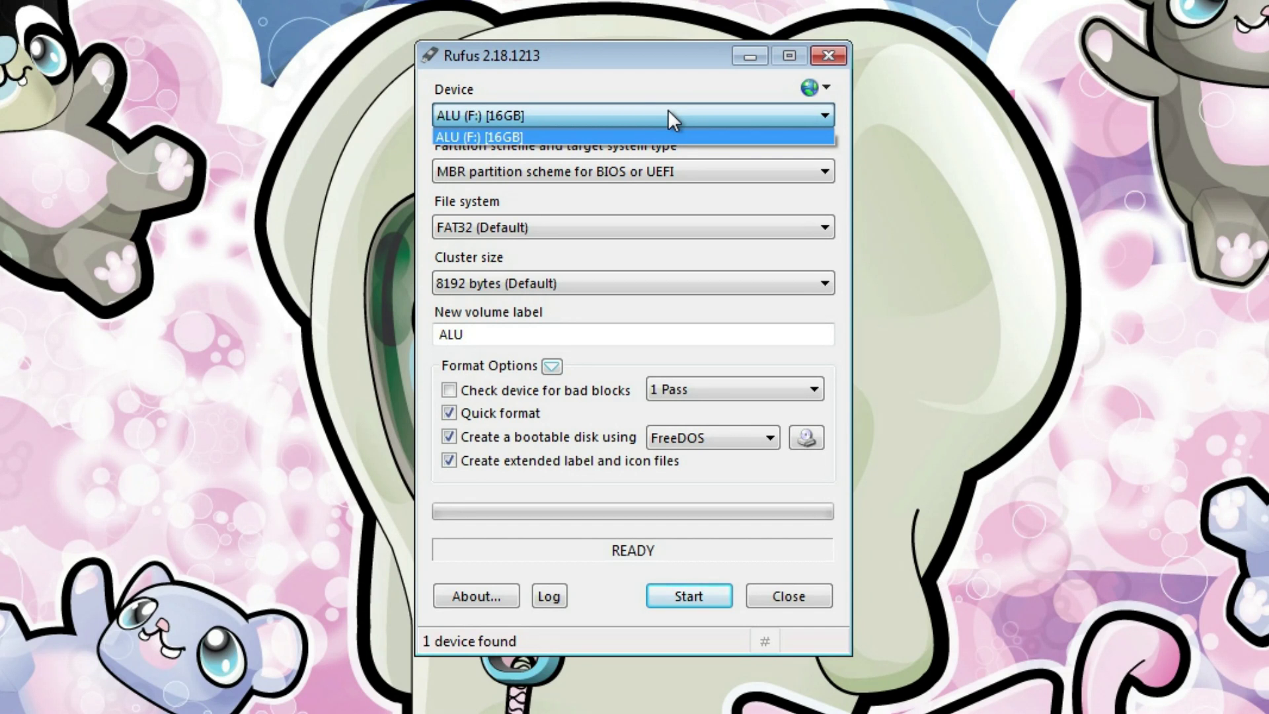
click(530, 141)
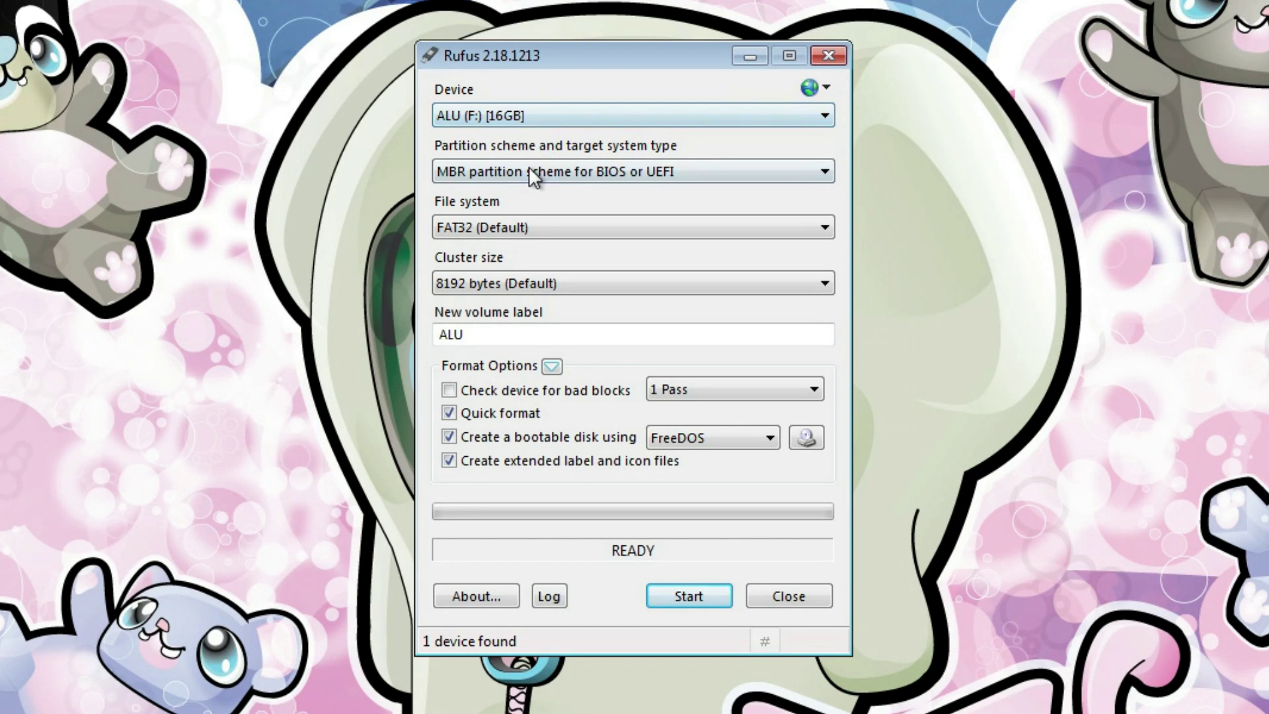
click(561, 172)
click(560, 172)
mouse_move(588, 176)
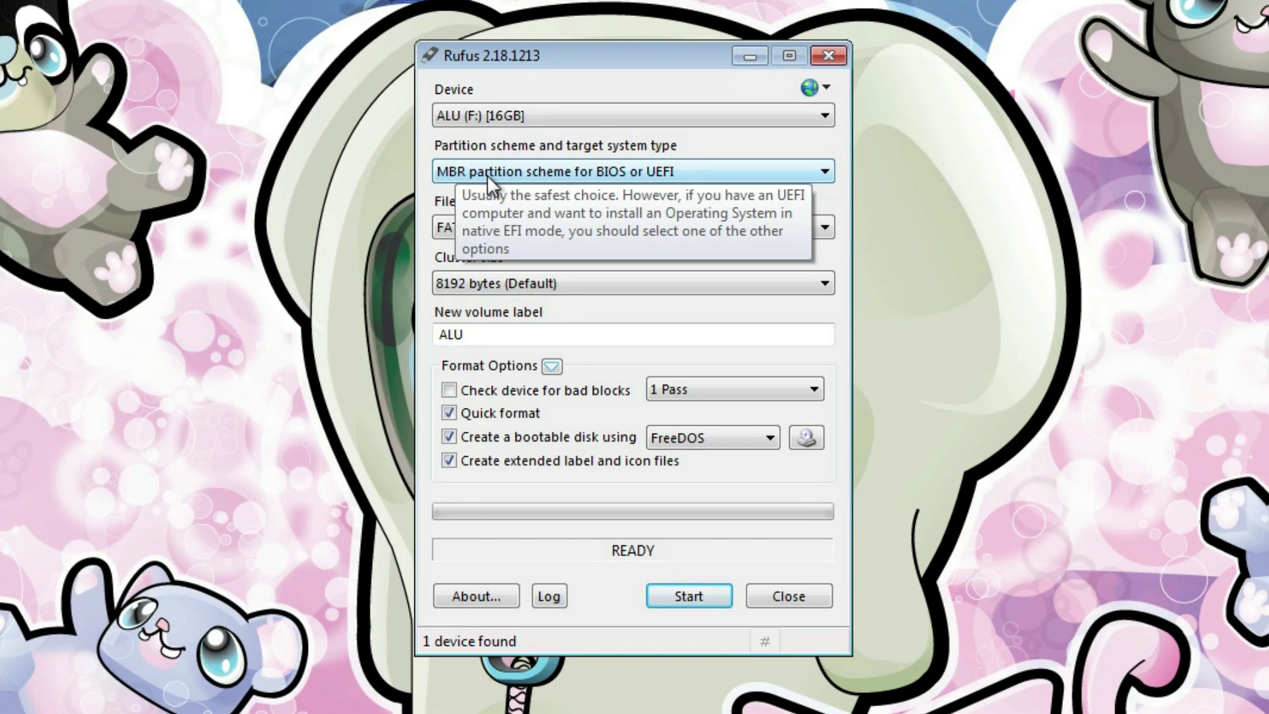
click(510, 171)
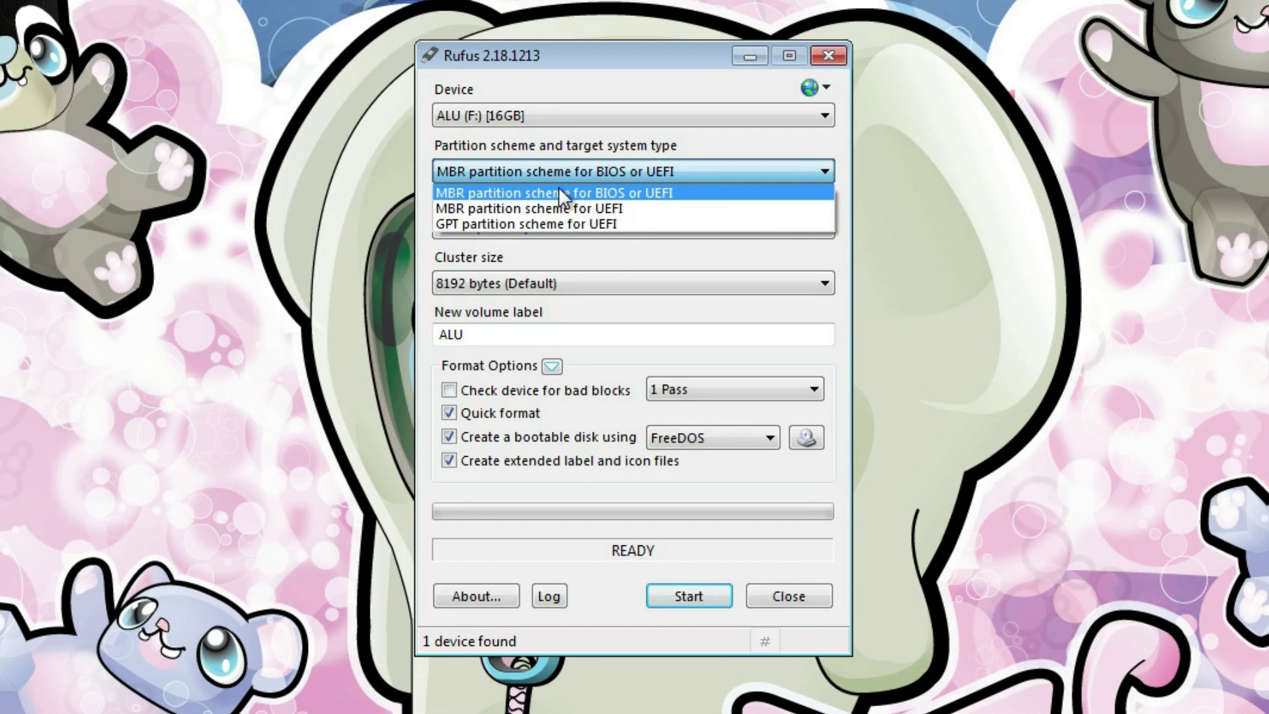
click(634, 197)
mouse_move(681, 173)
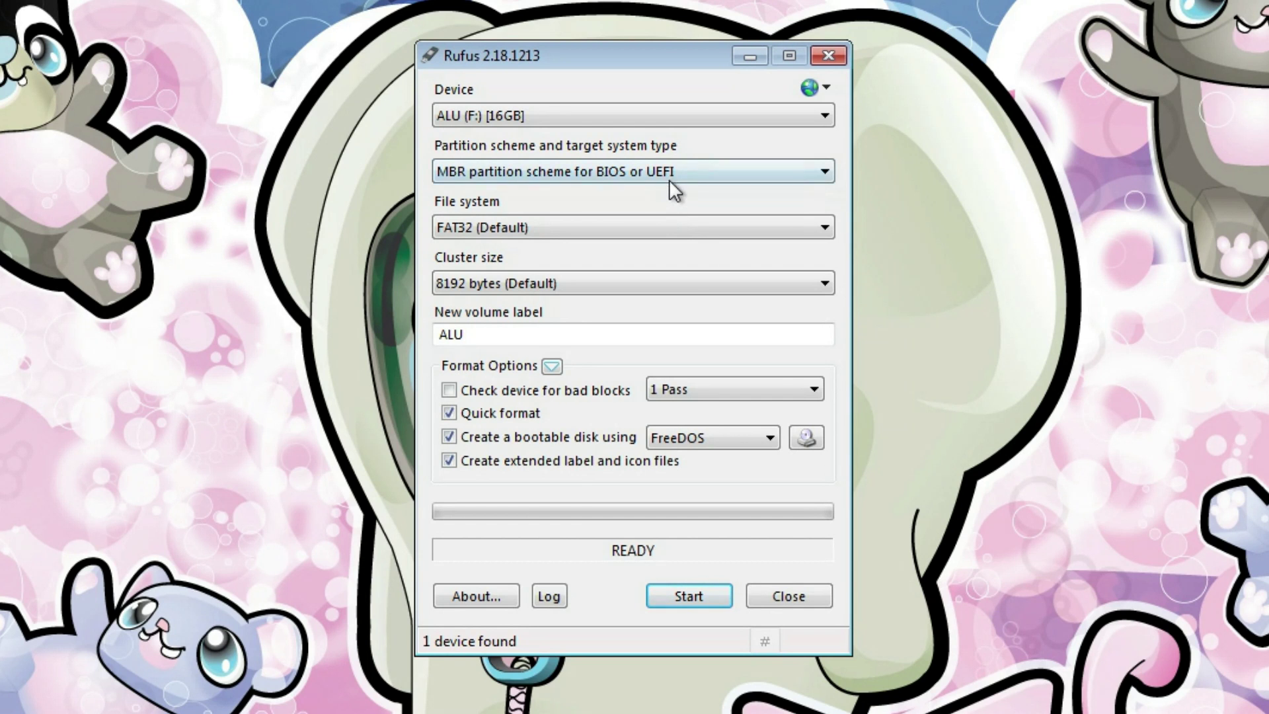
click(670, 176)
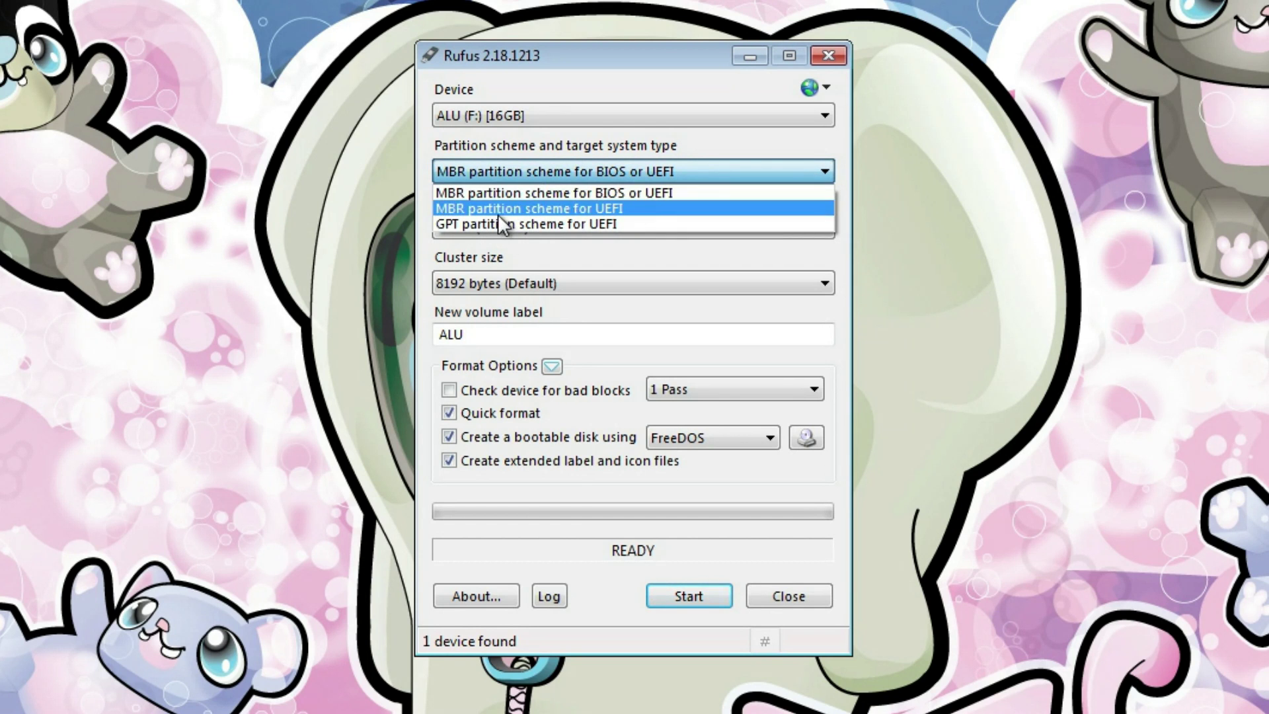
click(537, 220)
click(548, 180)
click(545, 191)
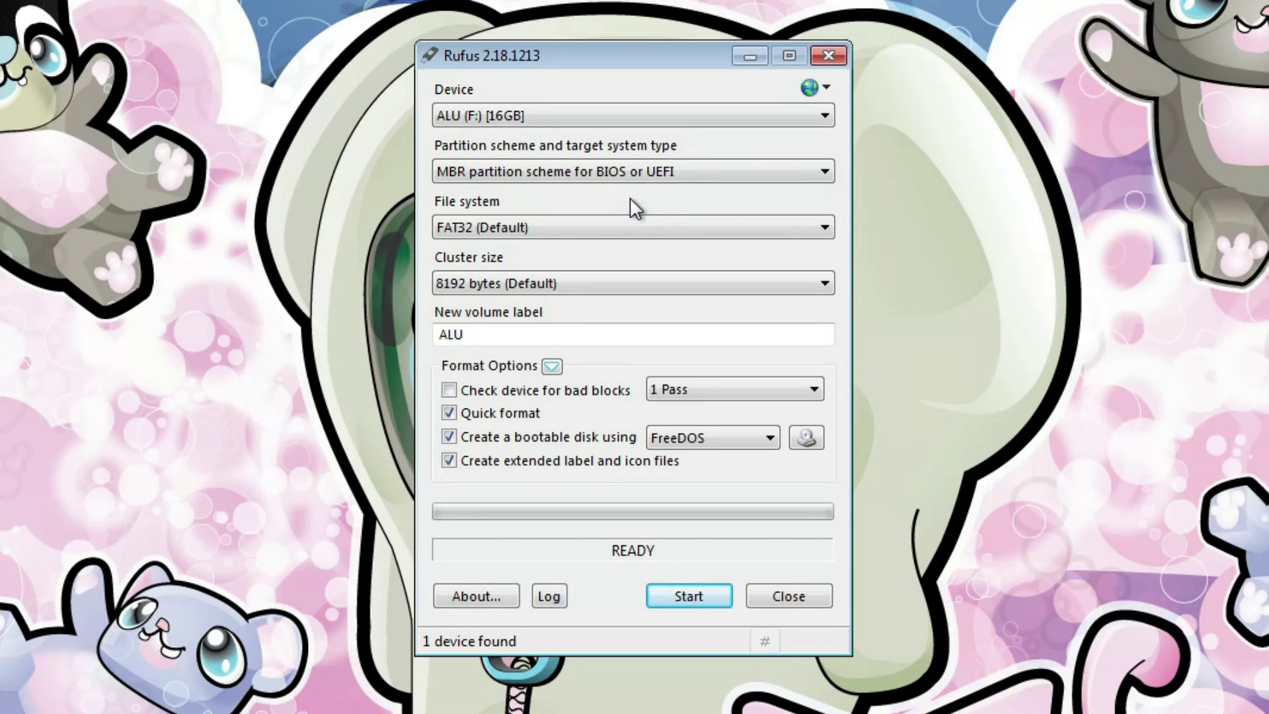
click(507, 228)
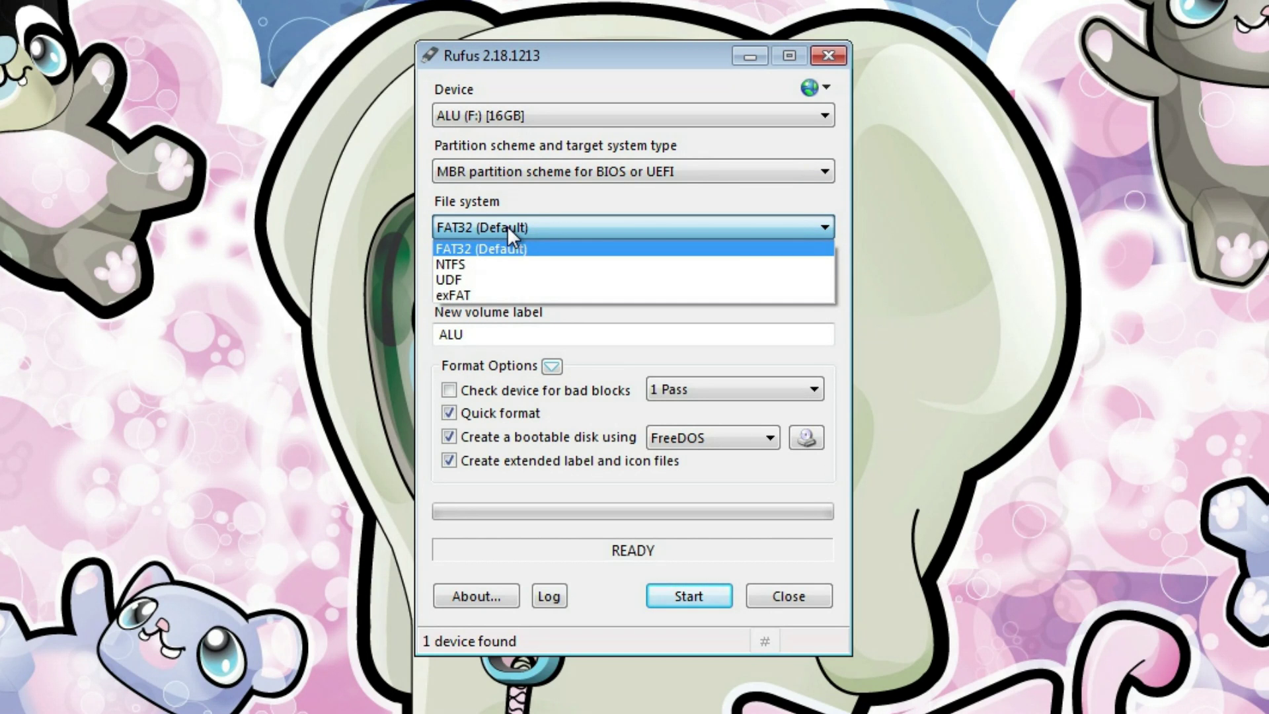
click(506, 225)
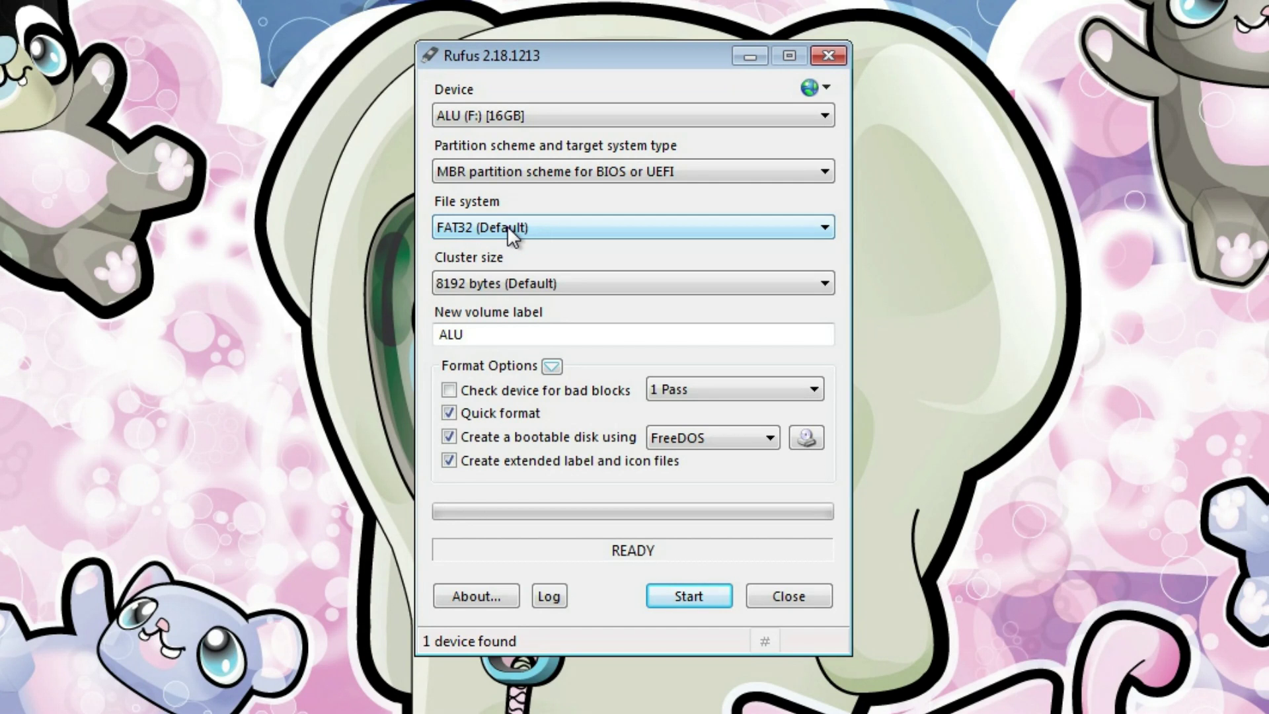
click(537, 223)
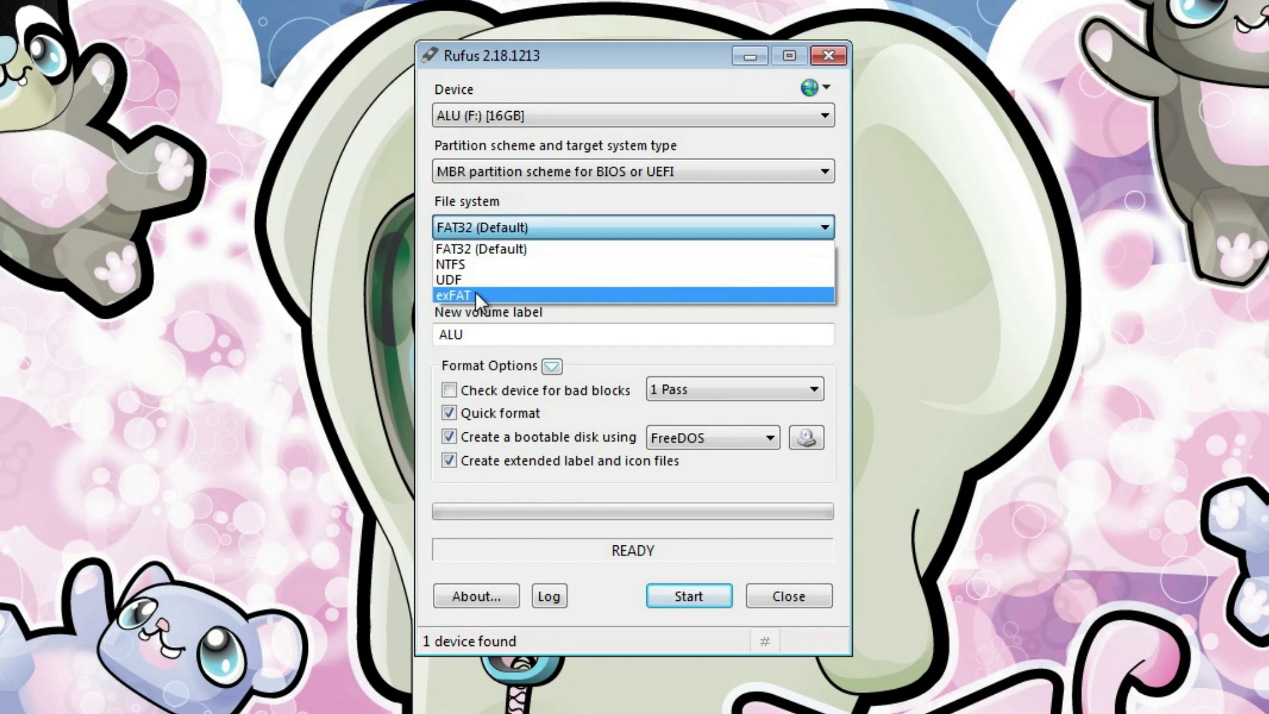
click(508, 249)
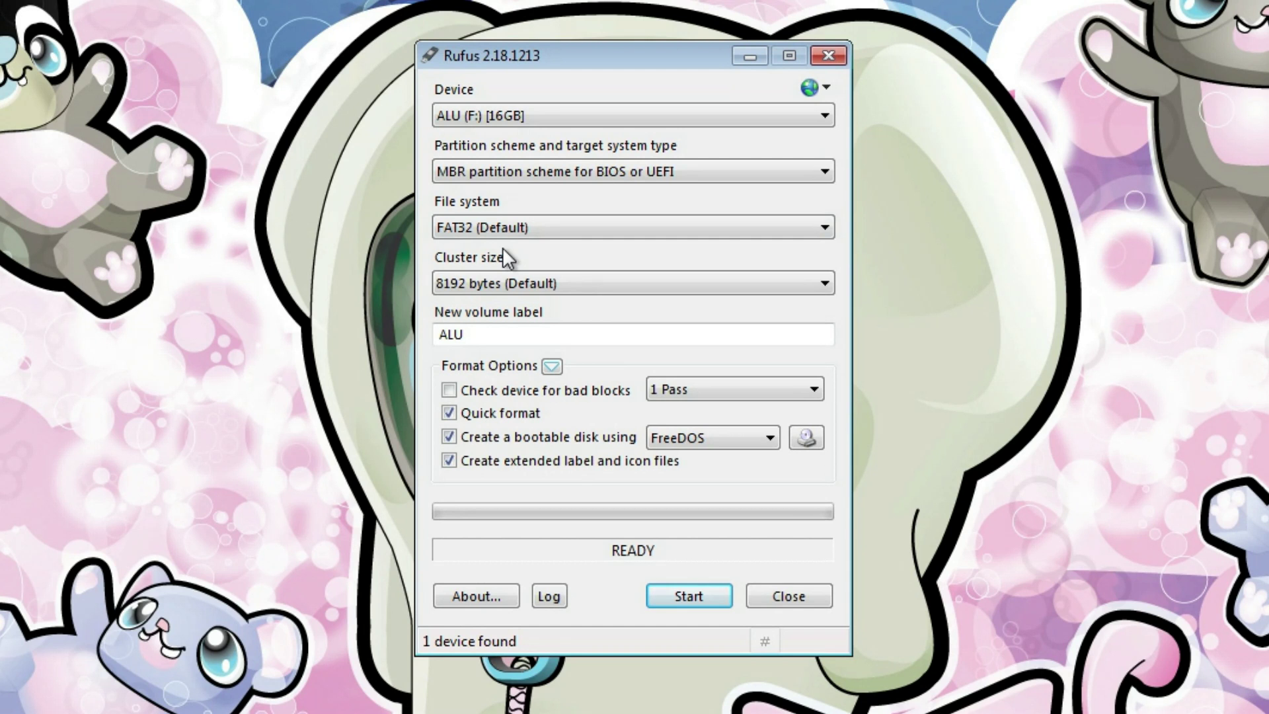
click(470, 281)
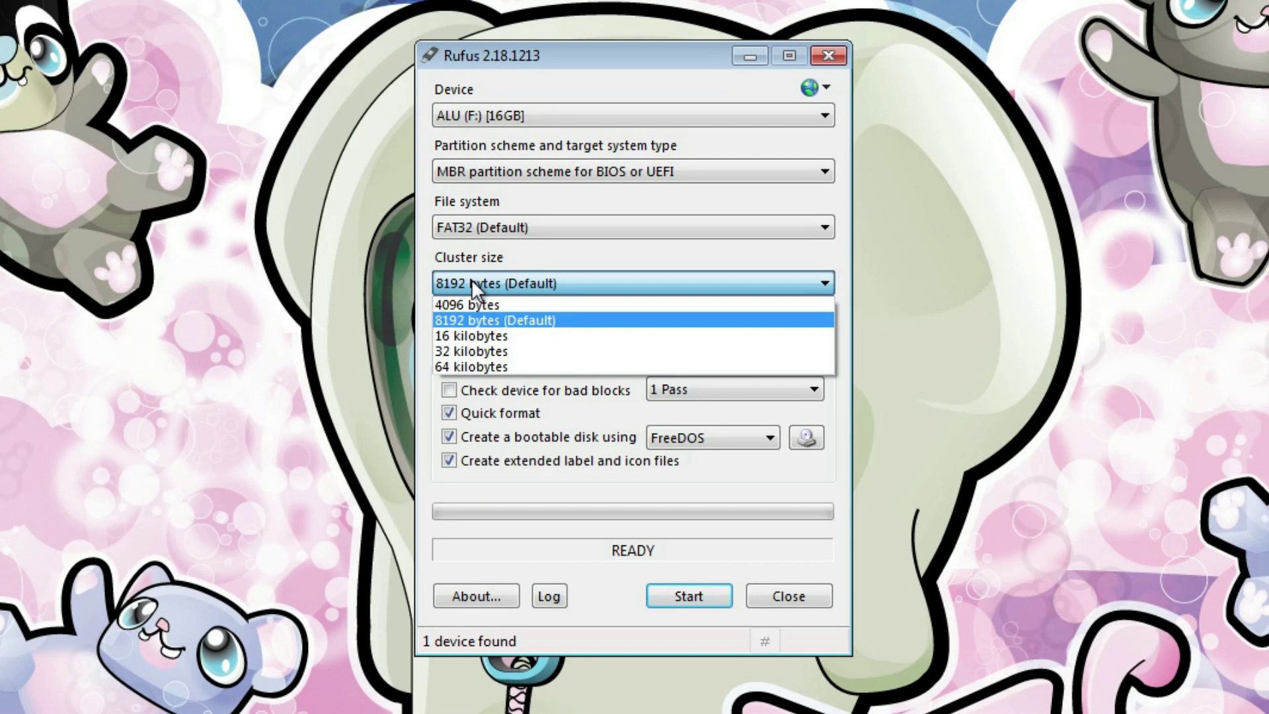
click(470, 280)
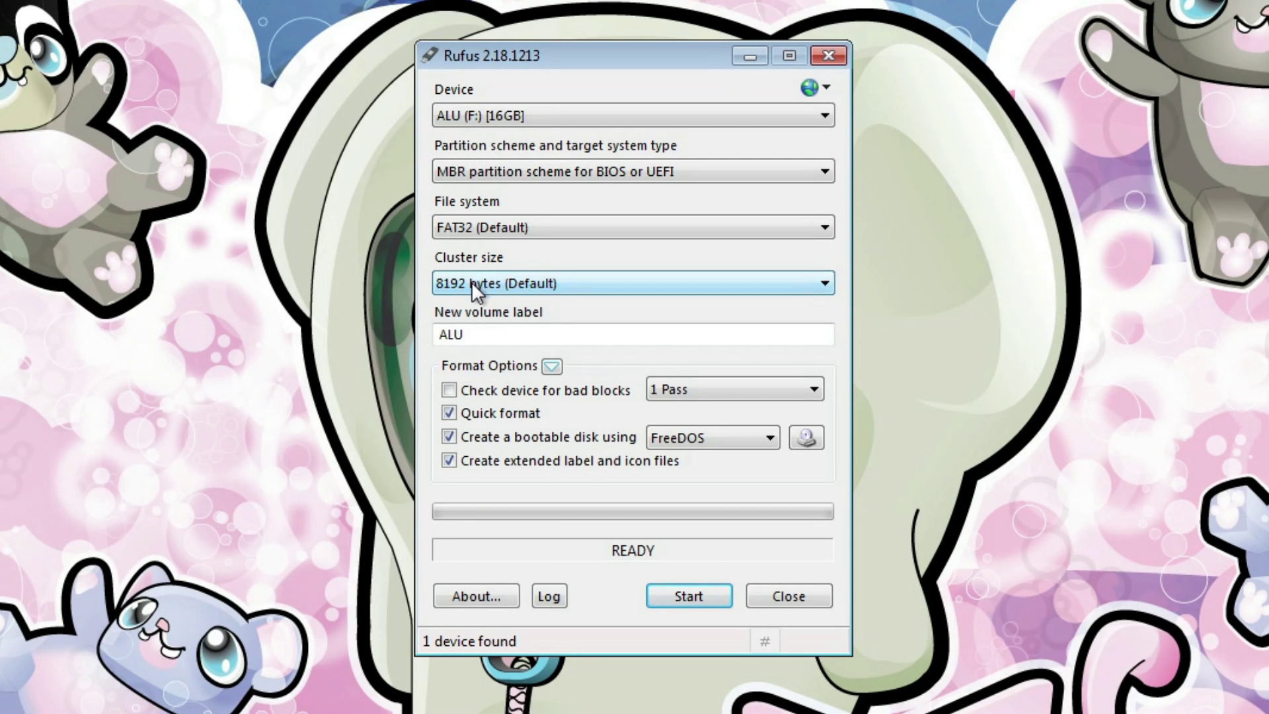
Step: Leave Quick format enabled after toggling it, and show the boot image type list
click(516, 332)
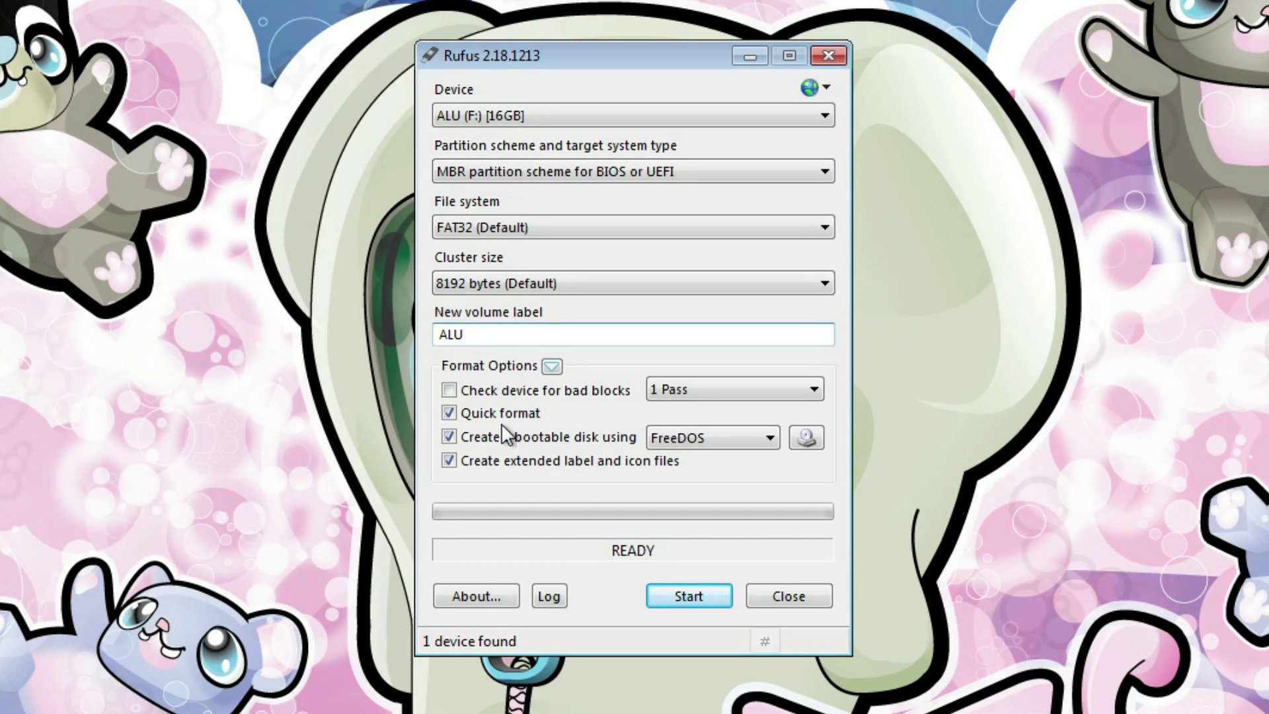
click(451, 413)
click(452, 415)
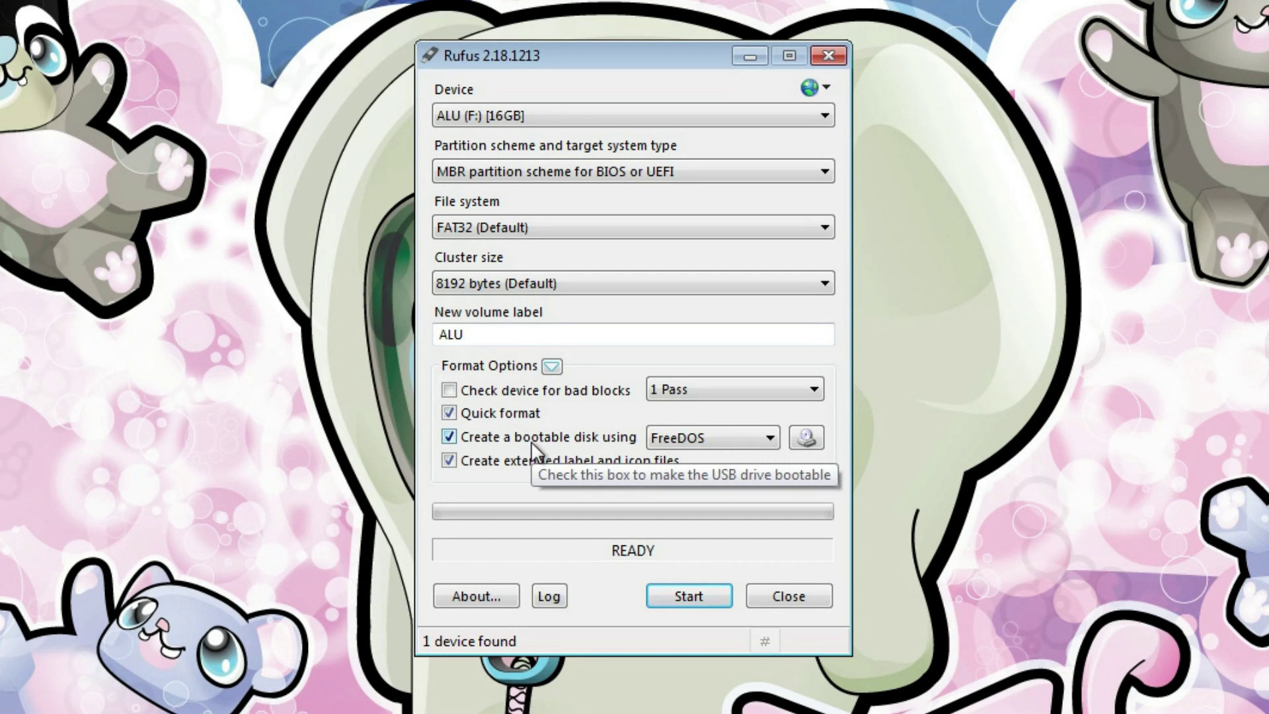
click(712, 439)
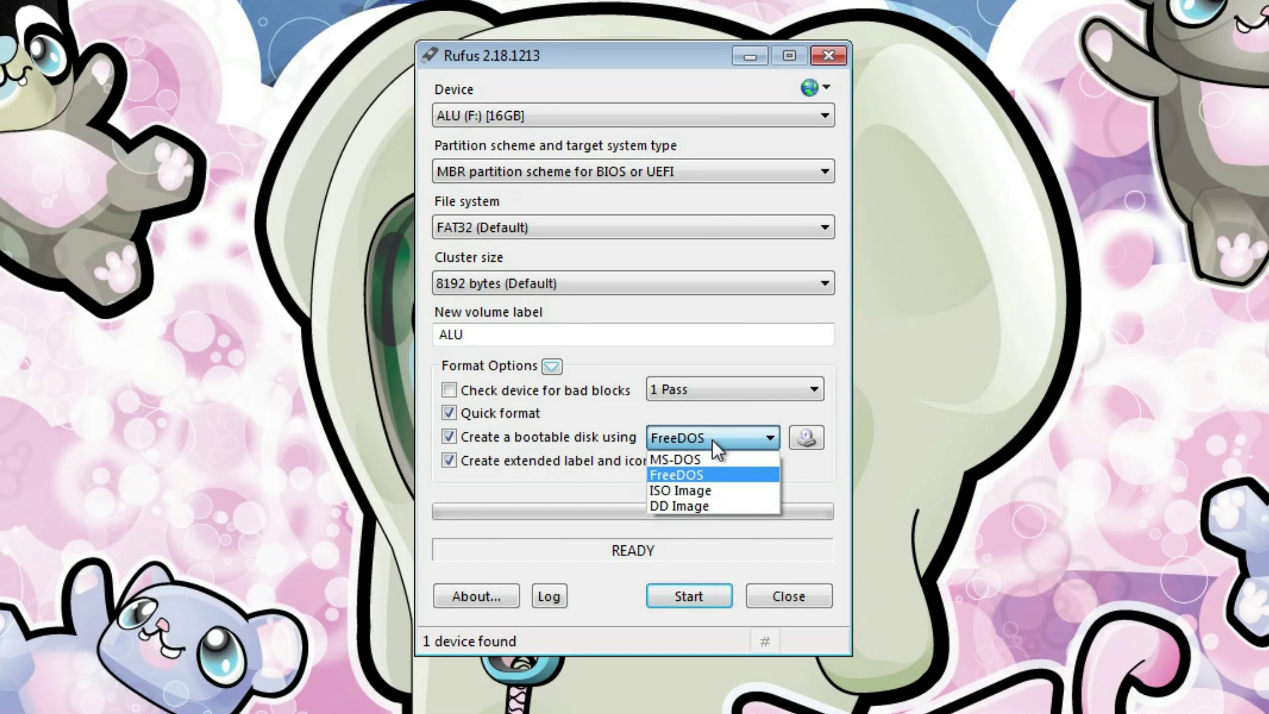
Step: Select ISO Image and load linuxmint-18.3-cinnamon-64bit.iso from Downloads
click(726, 500)
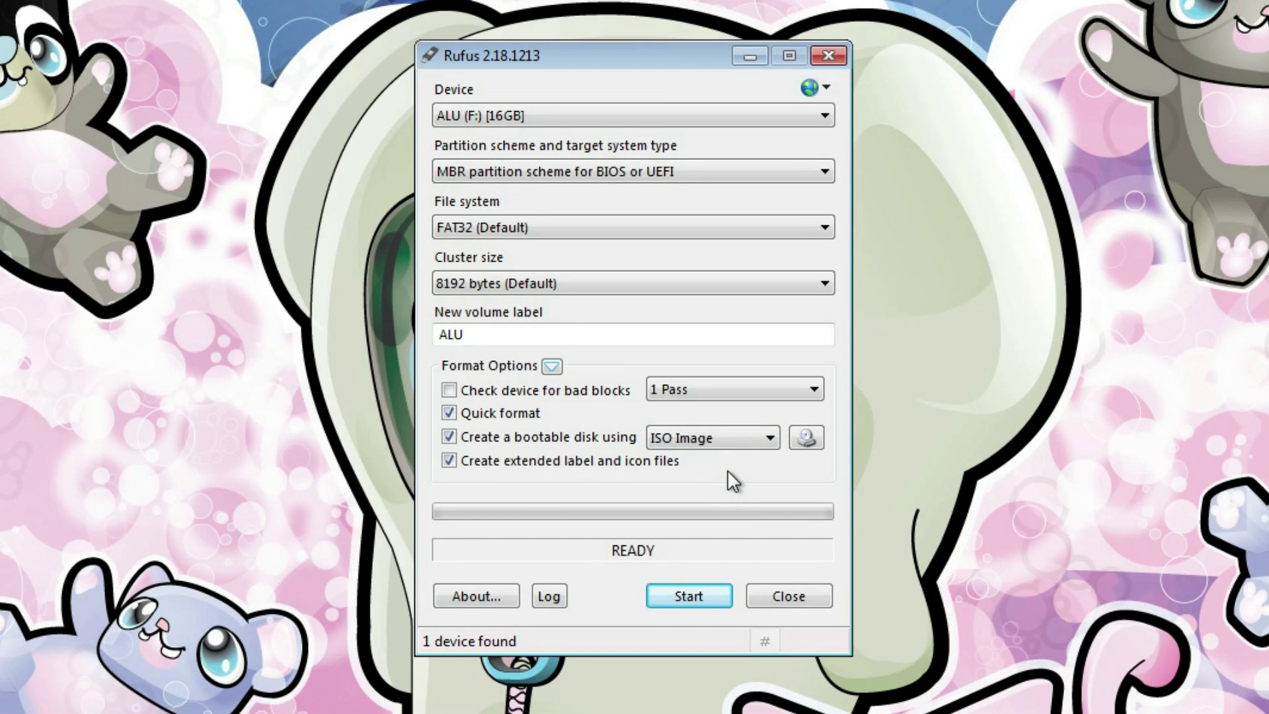
click(806, 437)
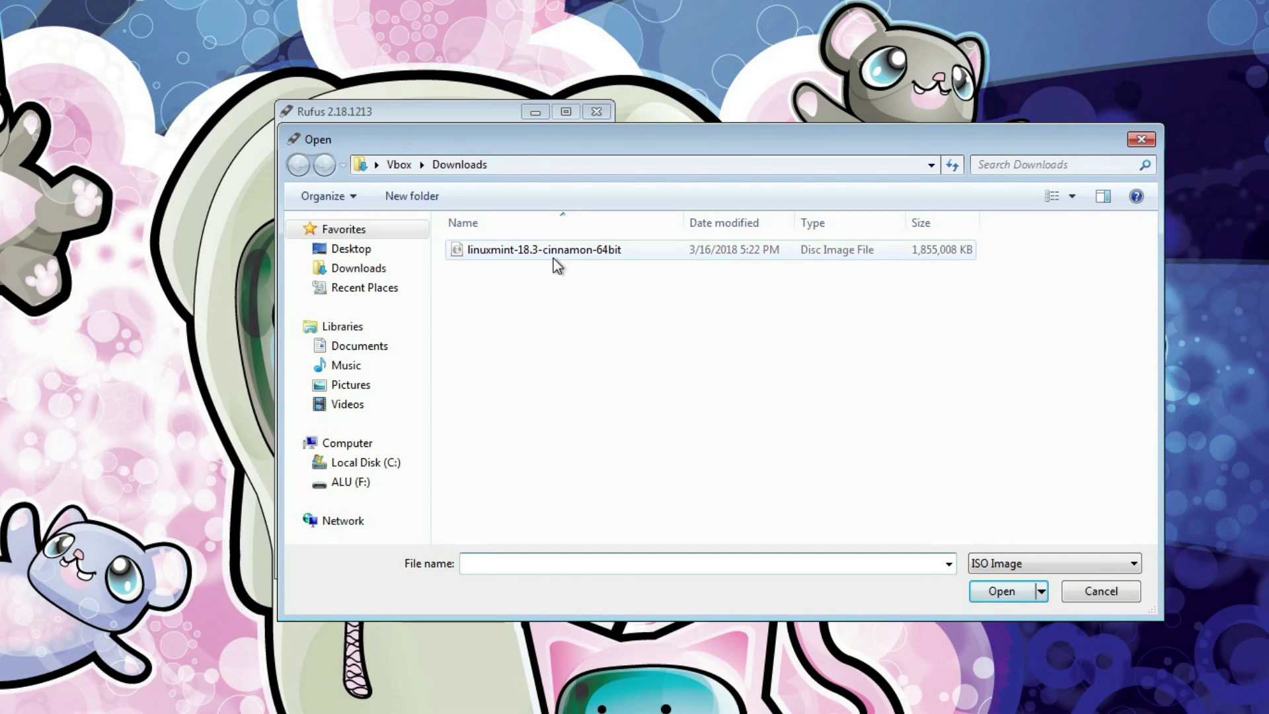
click(553, 256)
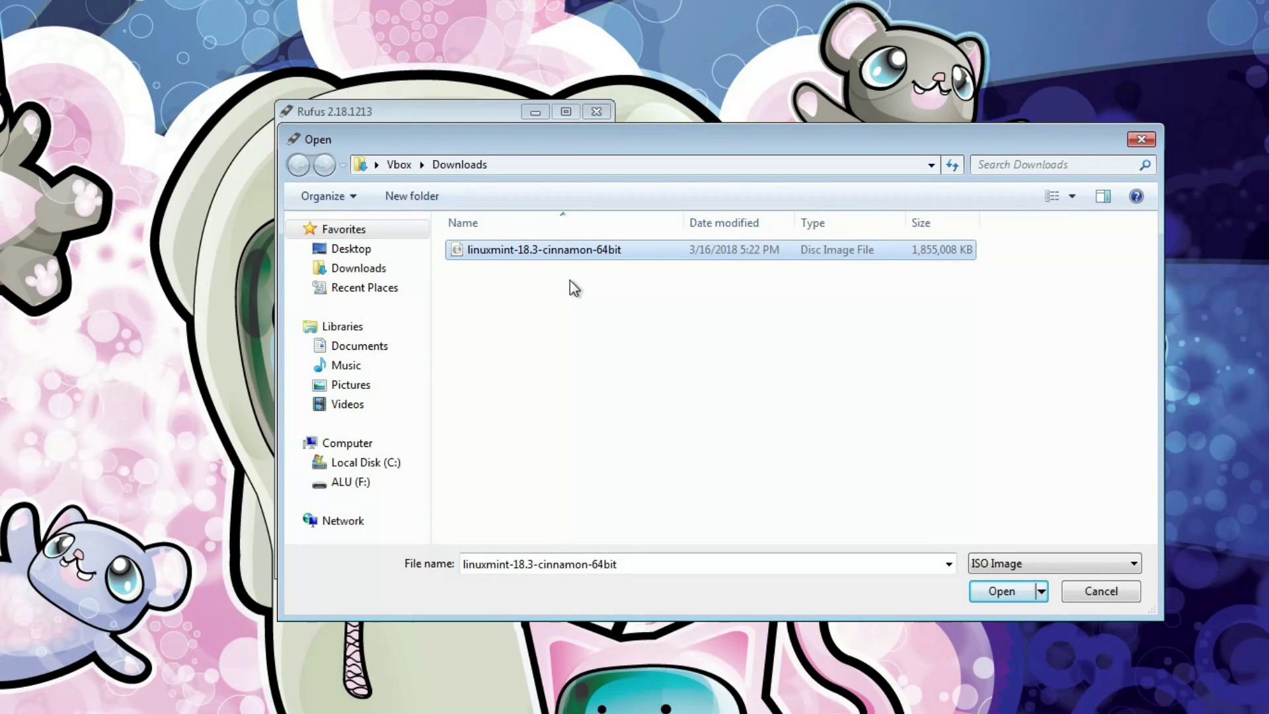
click(1017, 589)
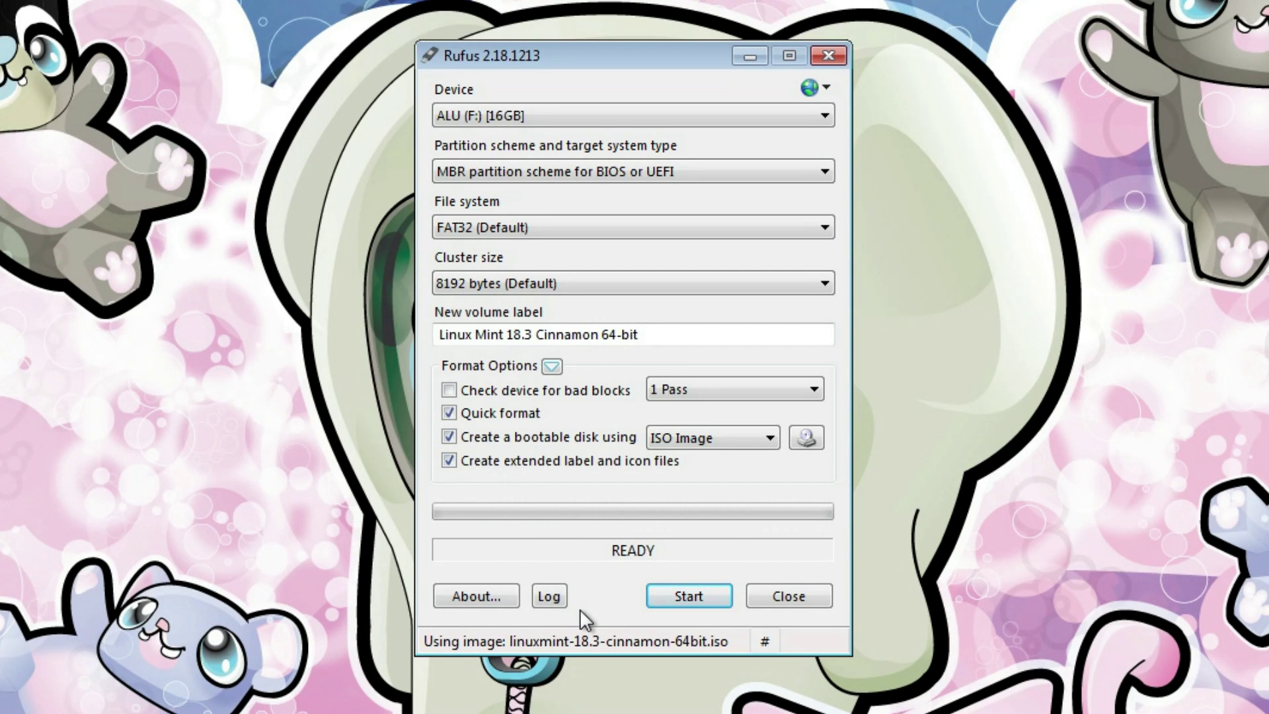
Step: Start writing the Linux Mint image to the 16GB USB drive
click(700, 593)
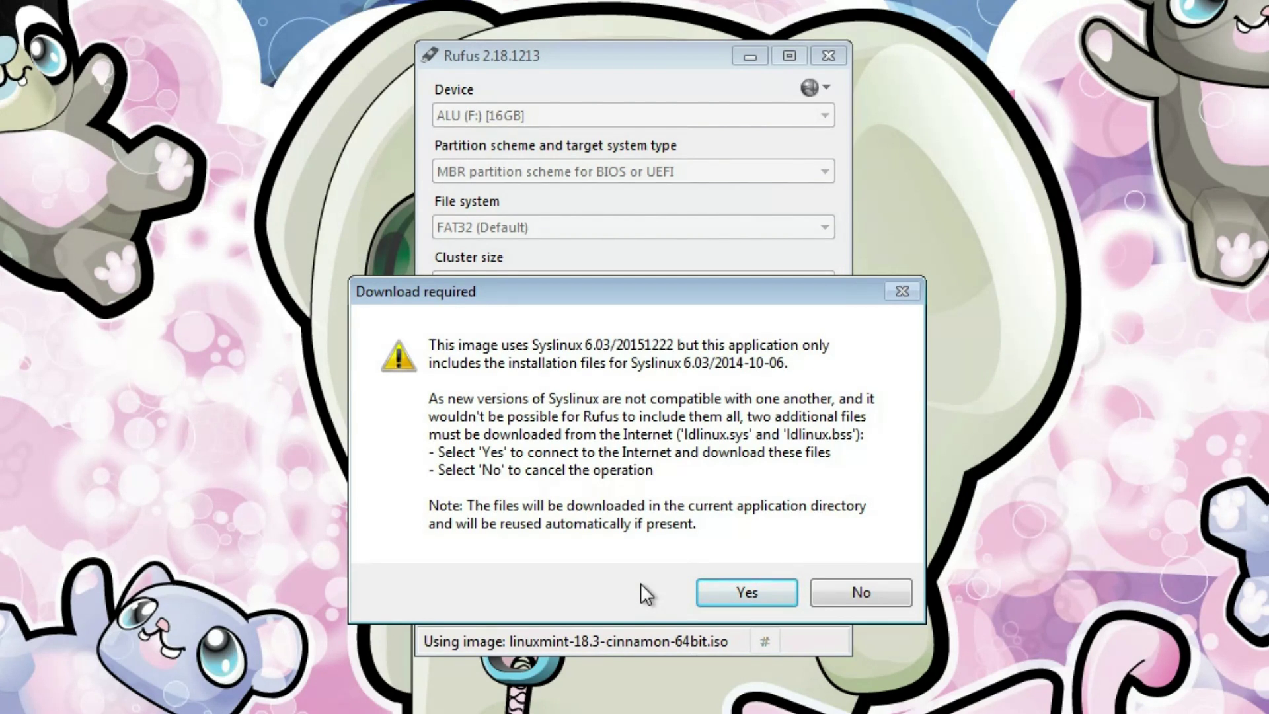
Step: Allow the Syslinux 6.03 file download and confirm 'Write in ISO Image mode (Recommended)'
click(758, 591)
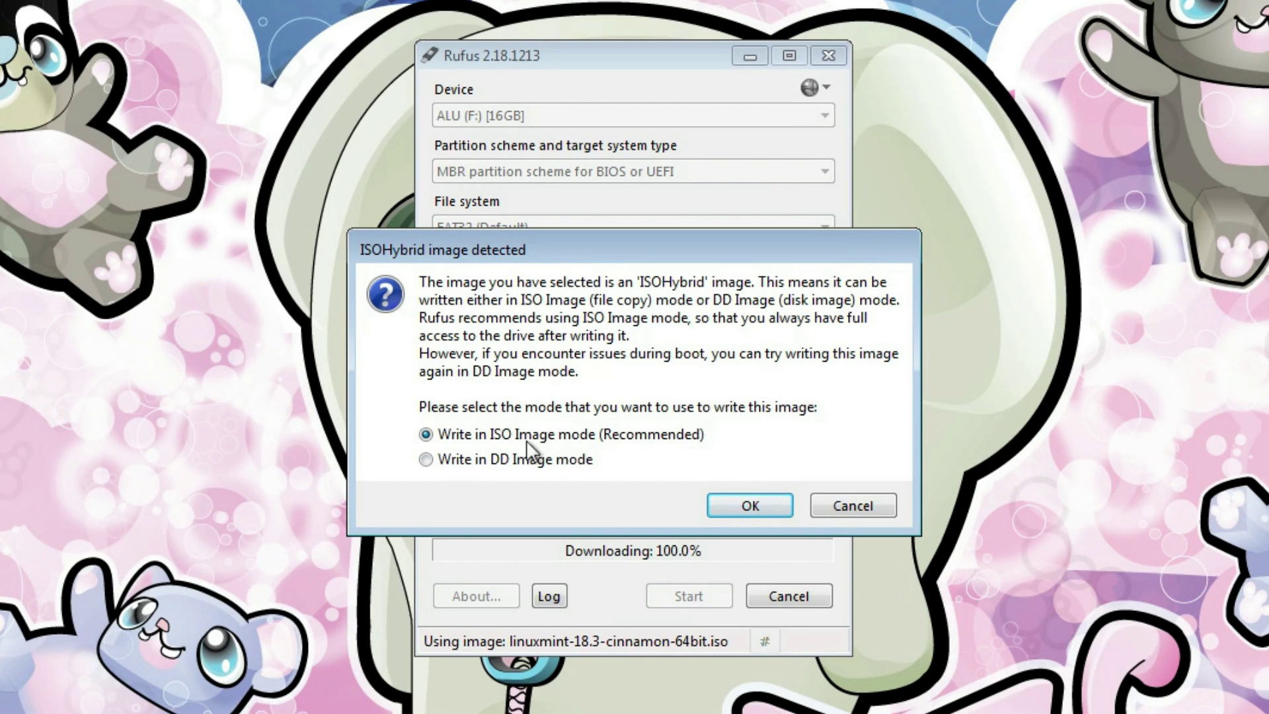
click(427, 459)
click(426, 435)
click(768, 503)
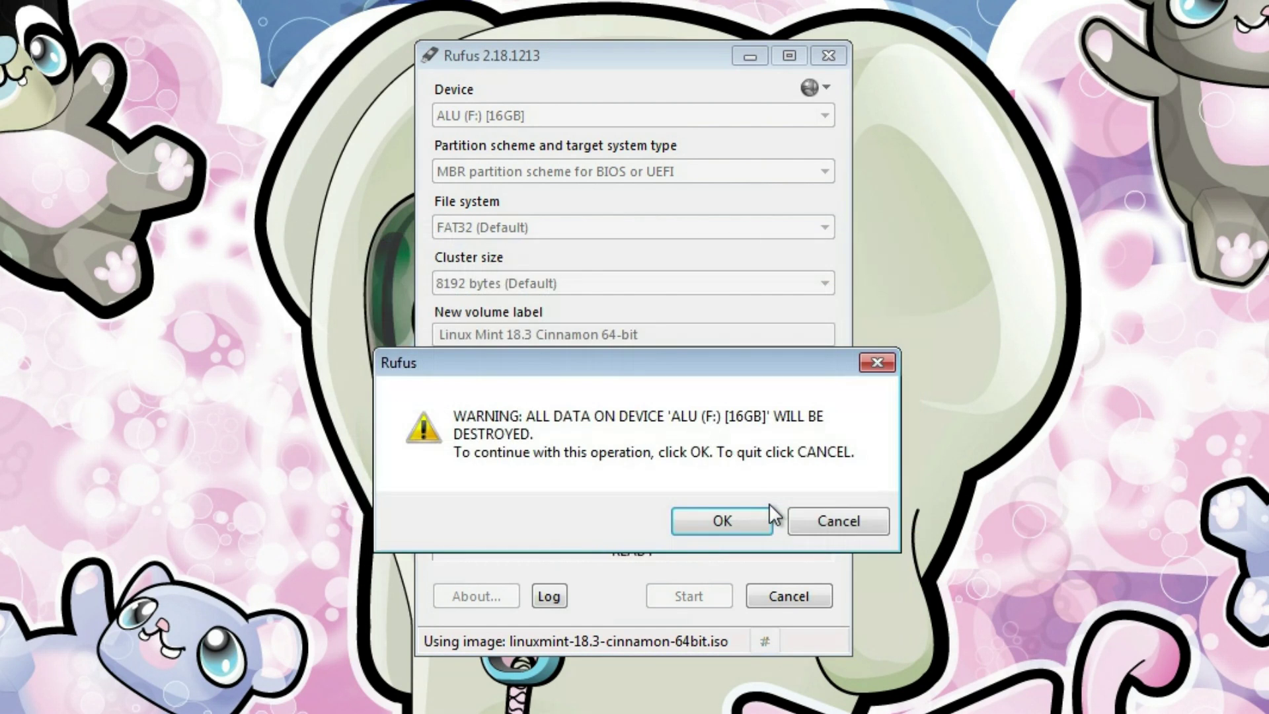
Step: Confirm erasing all data on ALU (F:) [16GB] so the write runs to READY
click(736, 517)
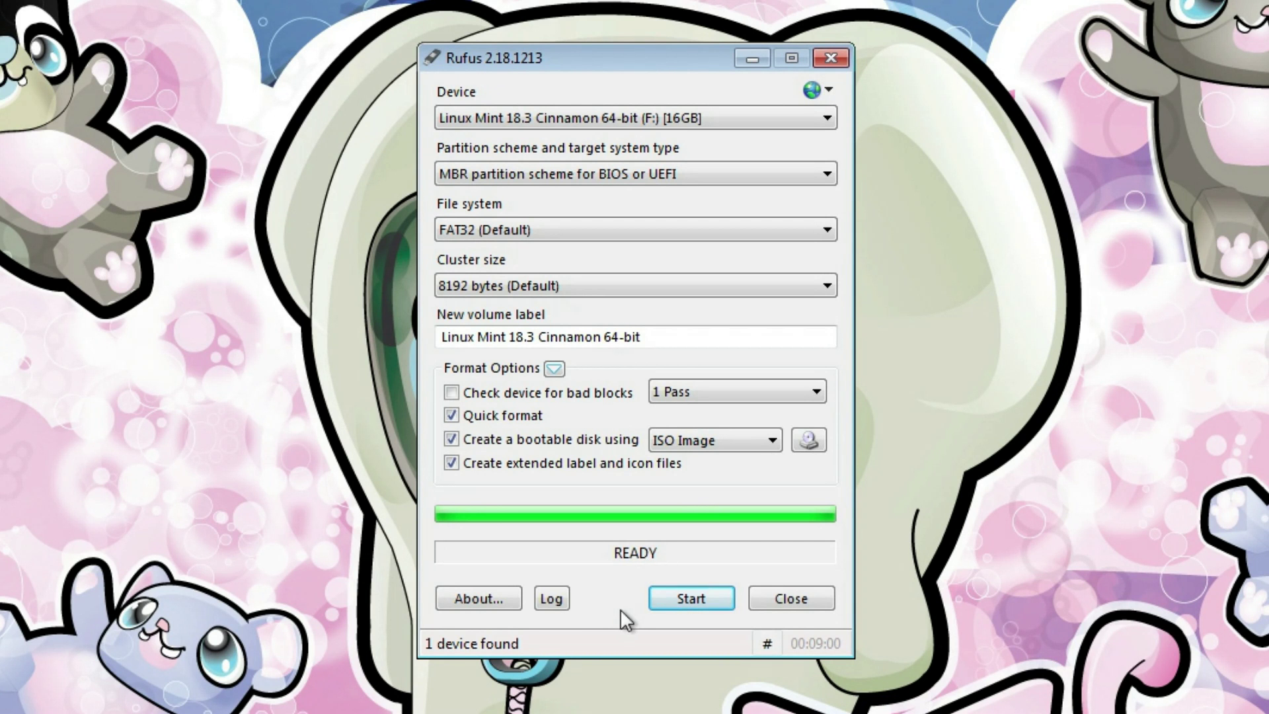
Step: Open the write log and scroll it to verify the Syslinux MBR and bootable FAT32 partition
click(562, 603)
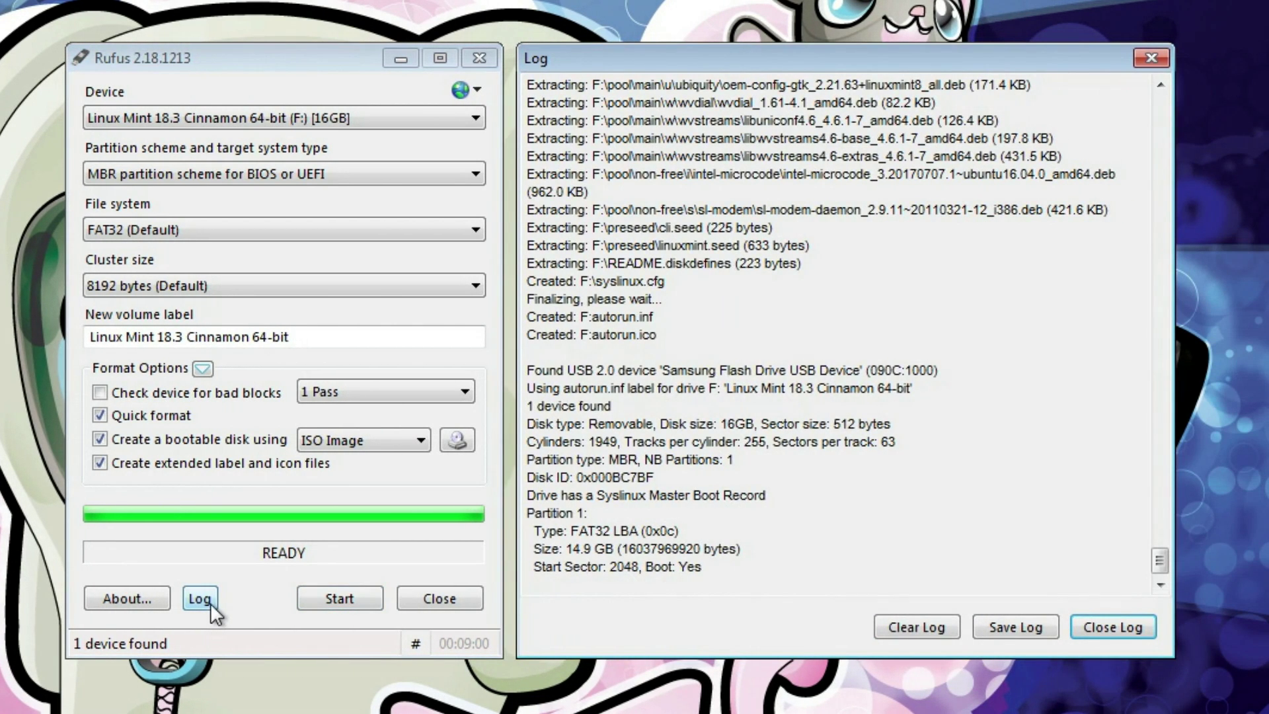
drag(1161, 561, 1159, 537)
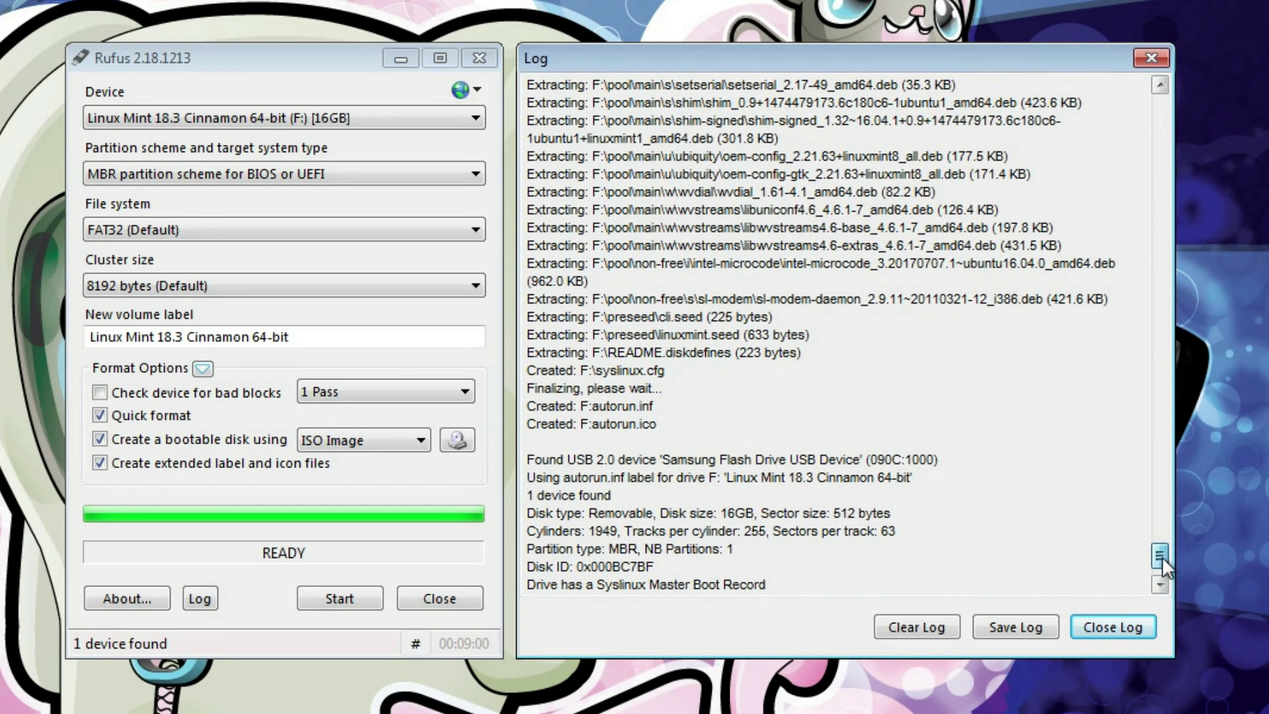
drag(1162, 557, 1180, 604)
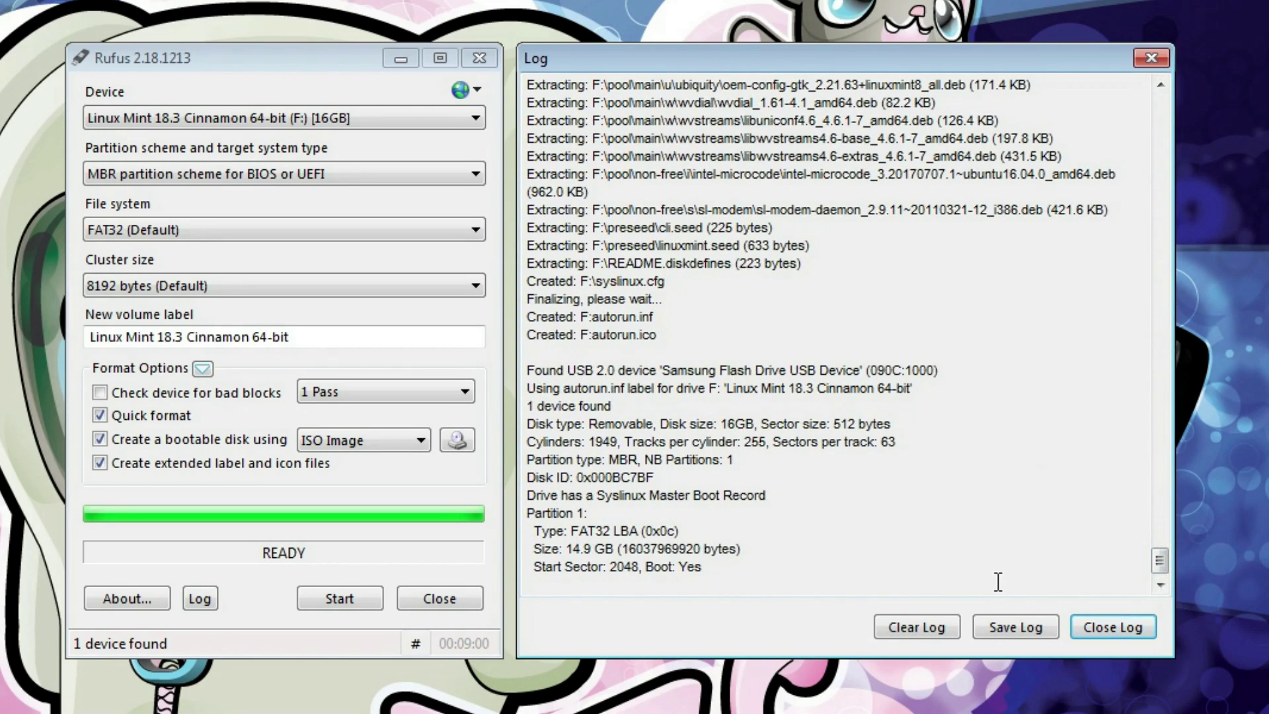
Step: Close the log and Rufus, restart Windows, and press F11 for the boot menu
click(1111, 628)
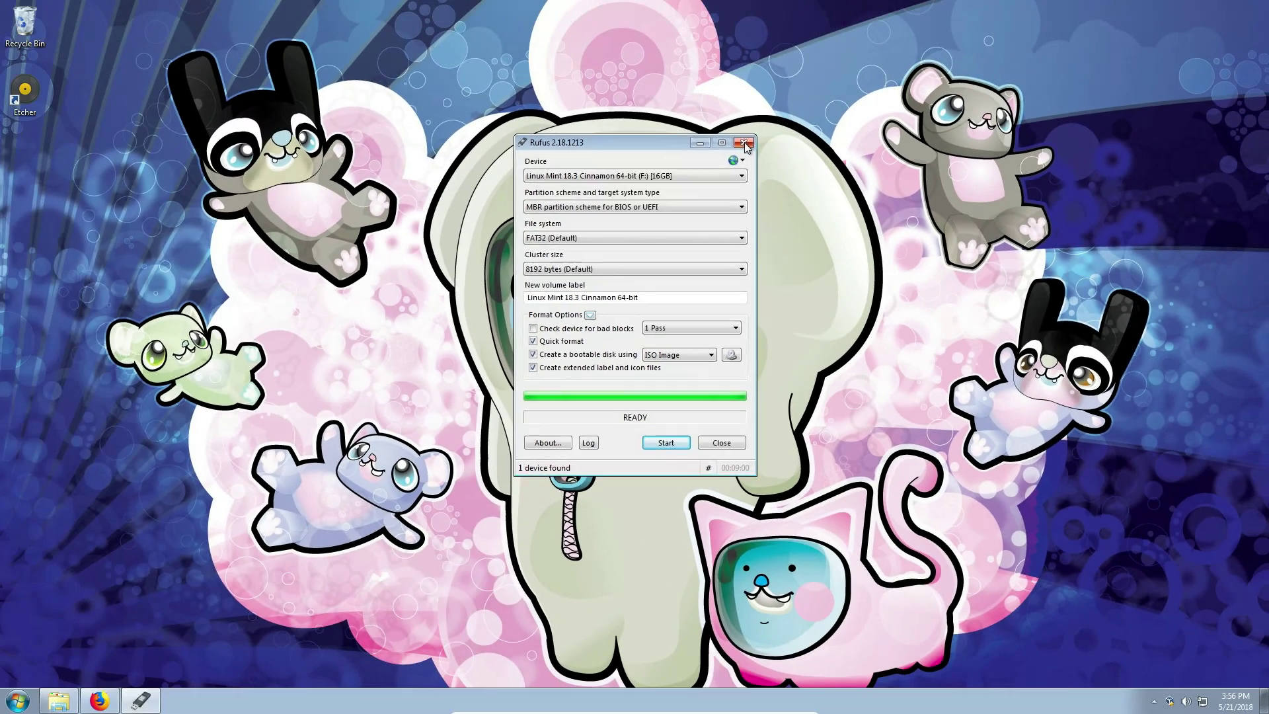
click(606, 100)
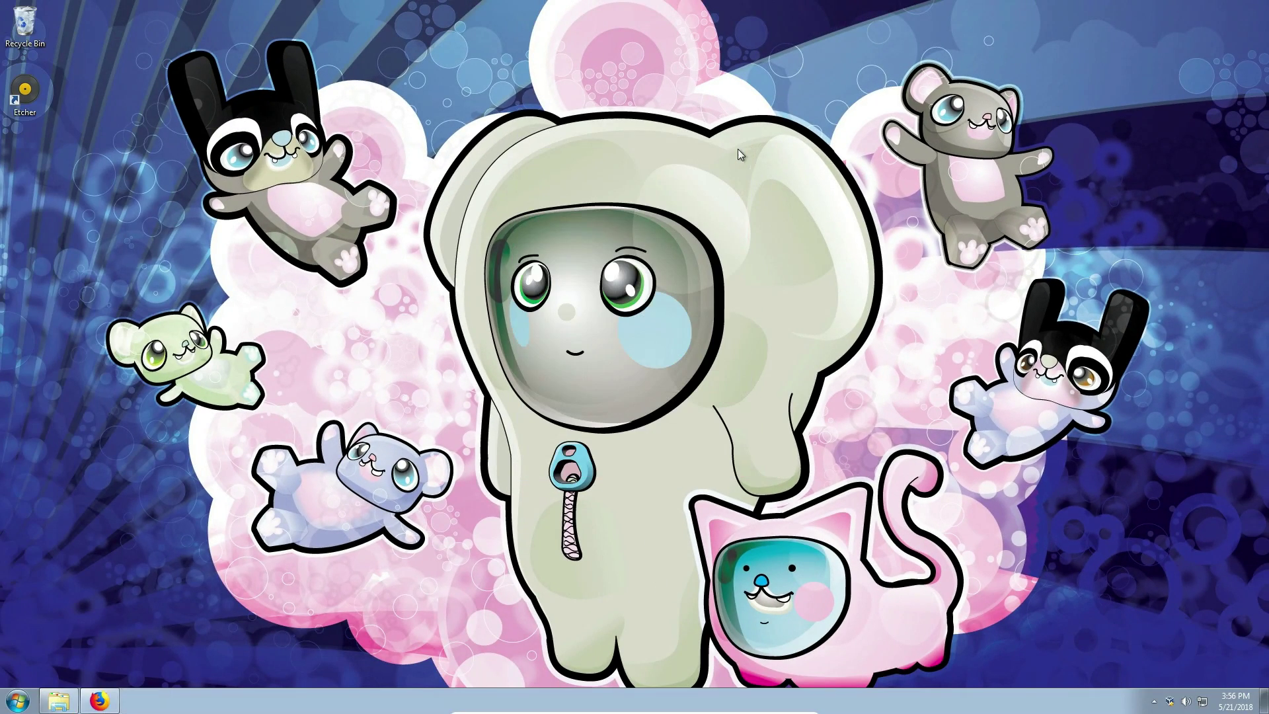
click(20, 701)
click(232, 668)
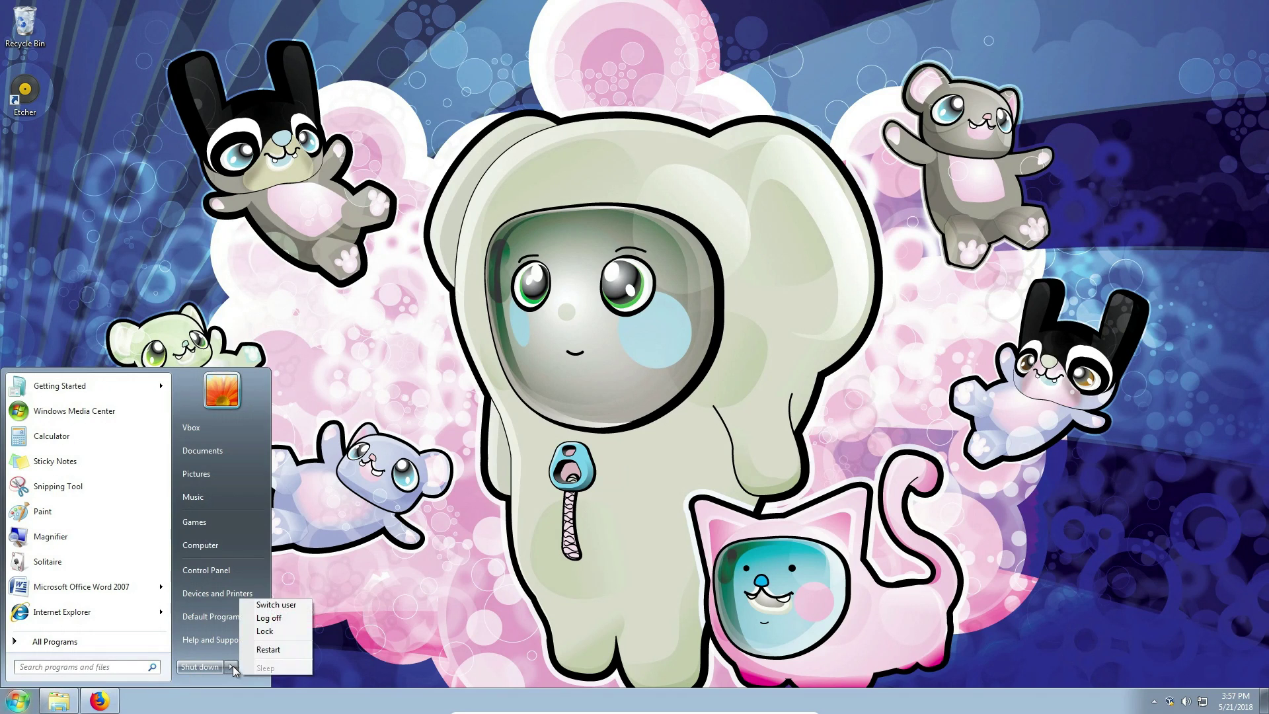
click(268, 650)
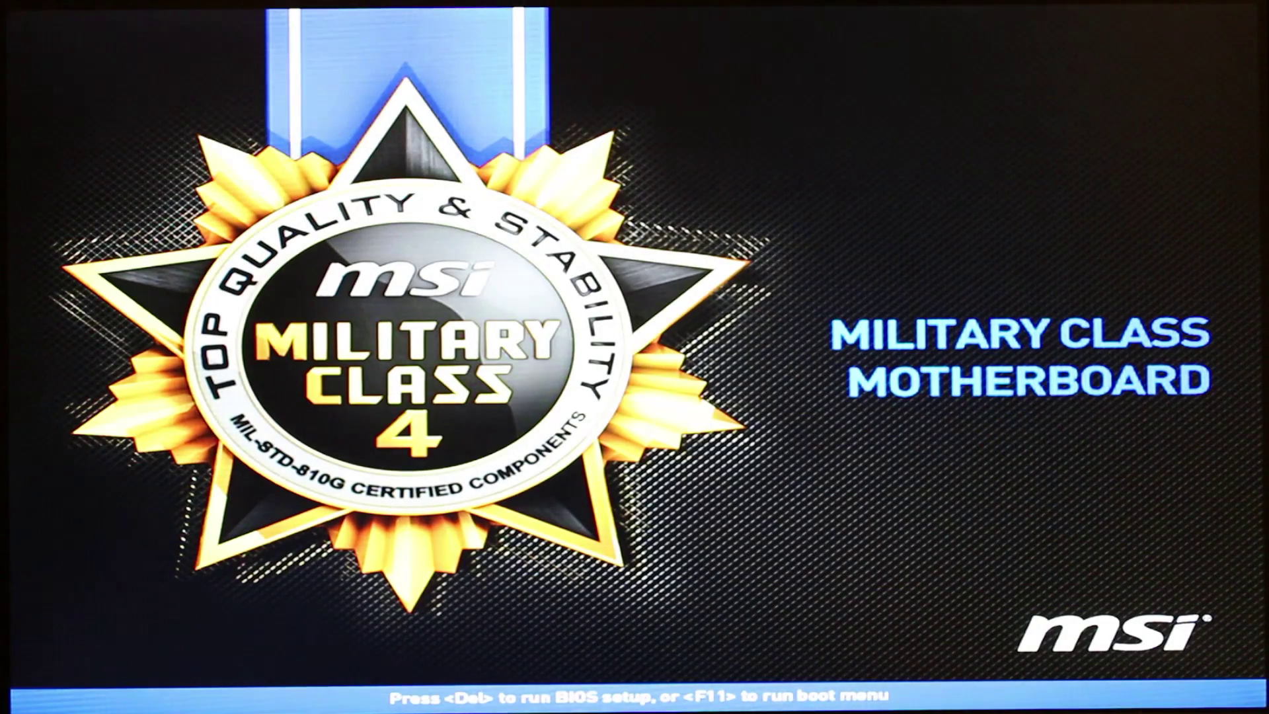
key(F11)
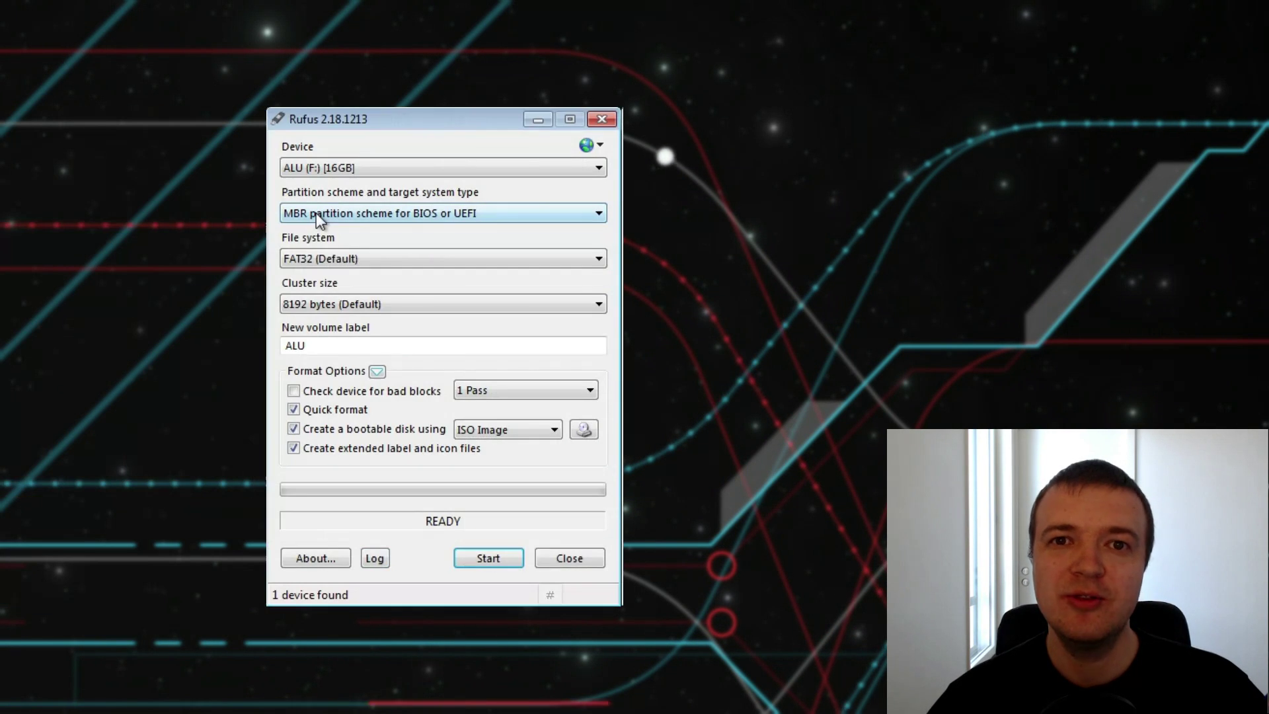
mouse_move(316, 212)
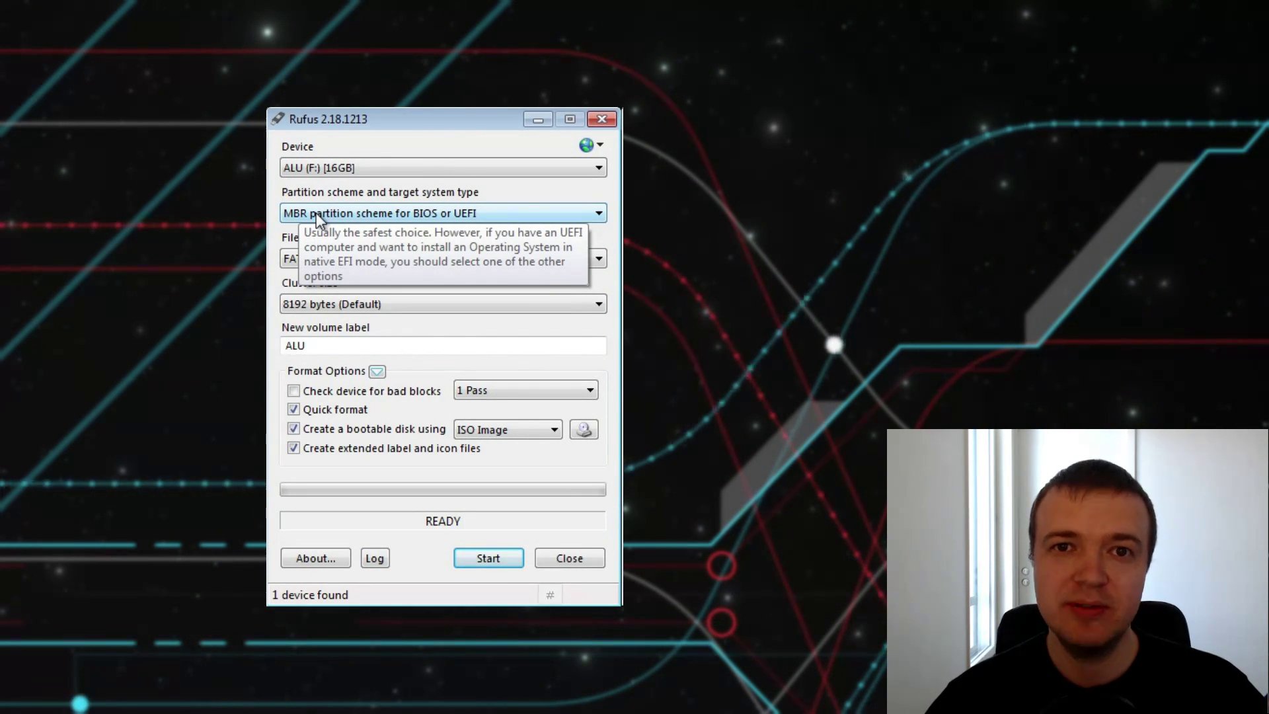
click(316, 213)
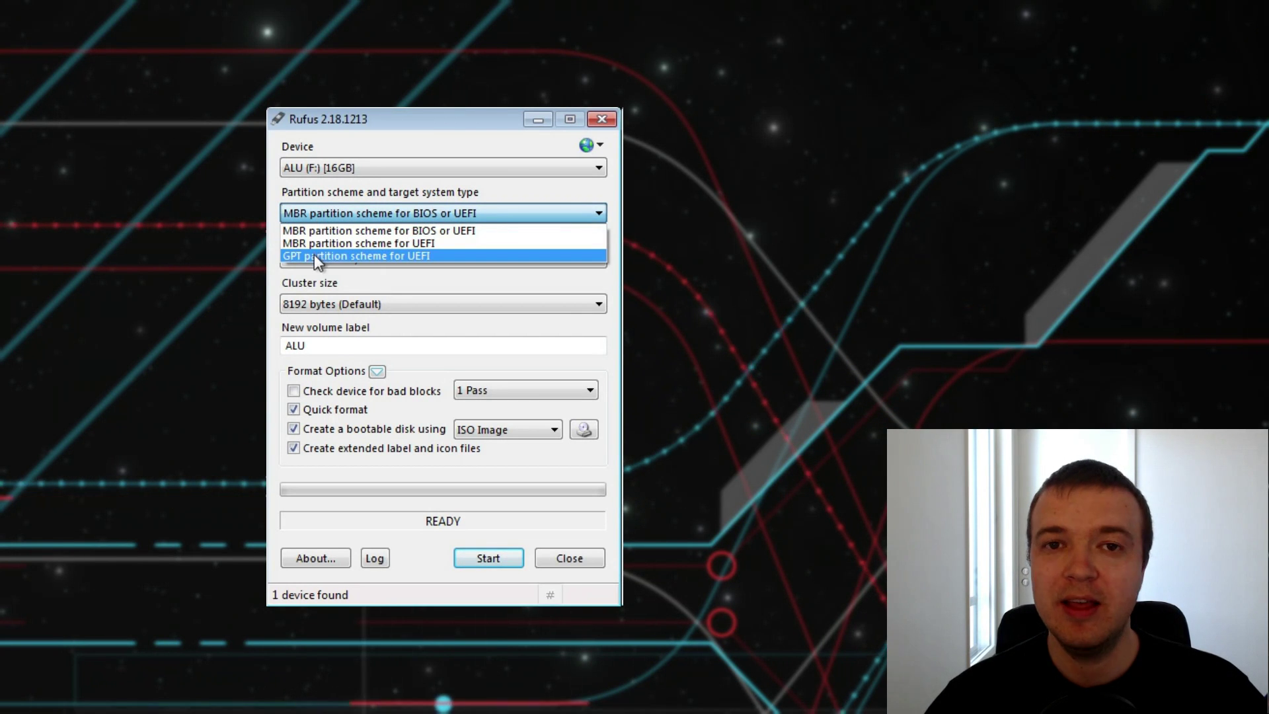
click(324, 231)
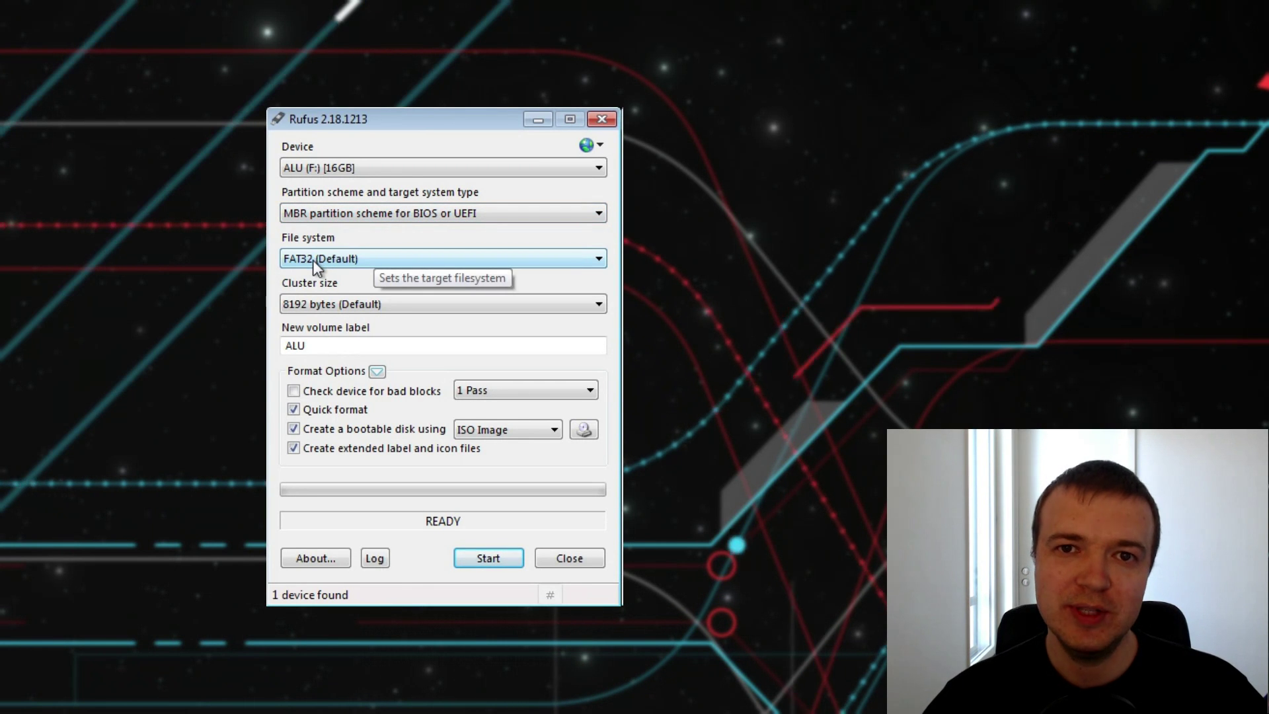
click(312, 260)
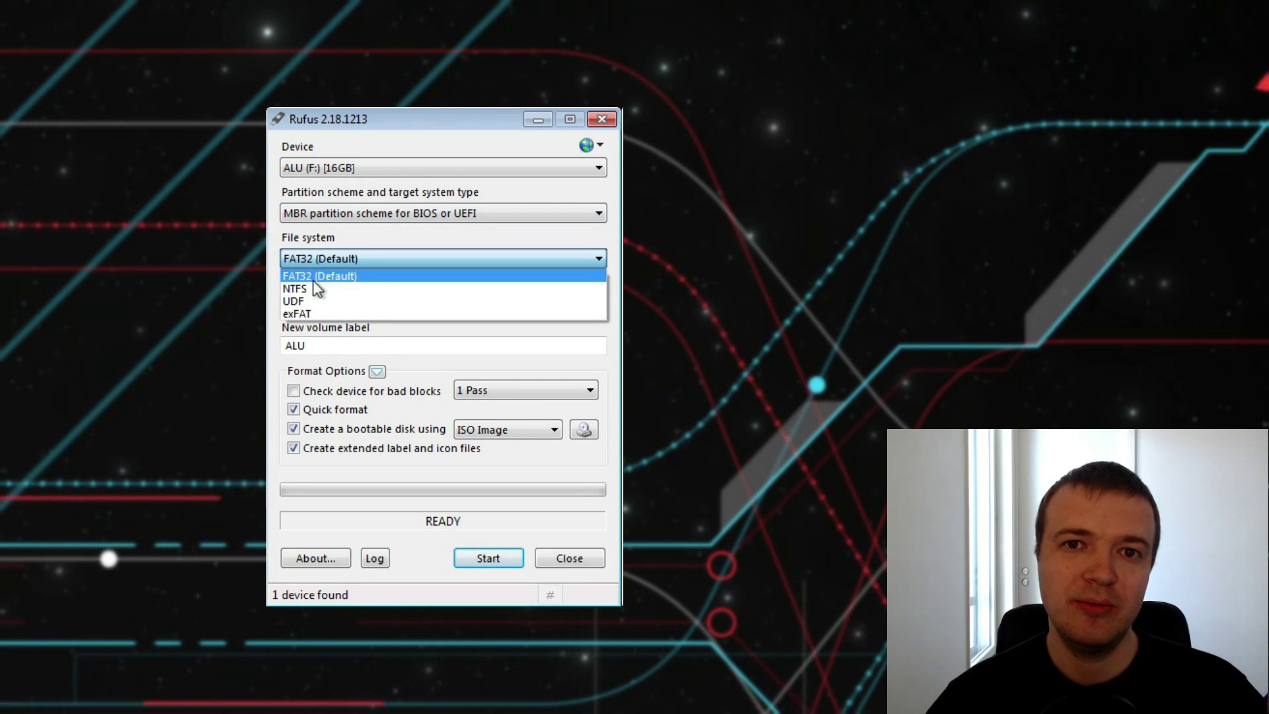
click(316, 277)
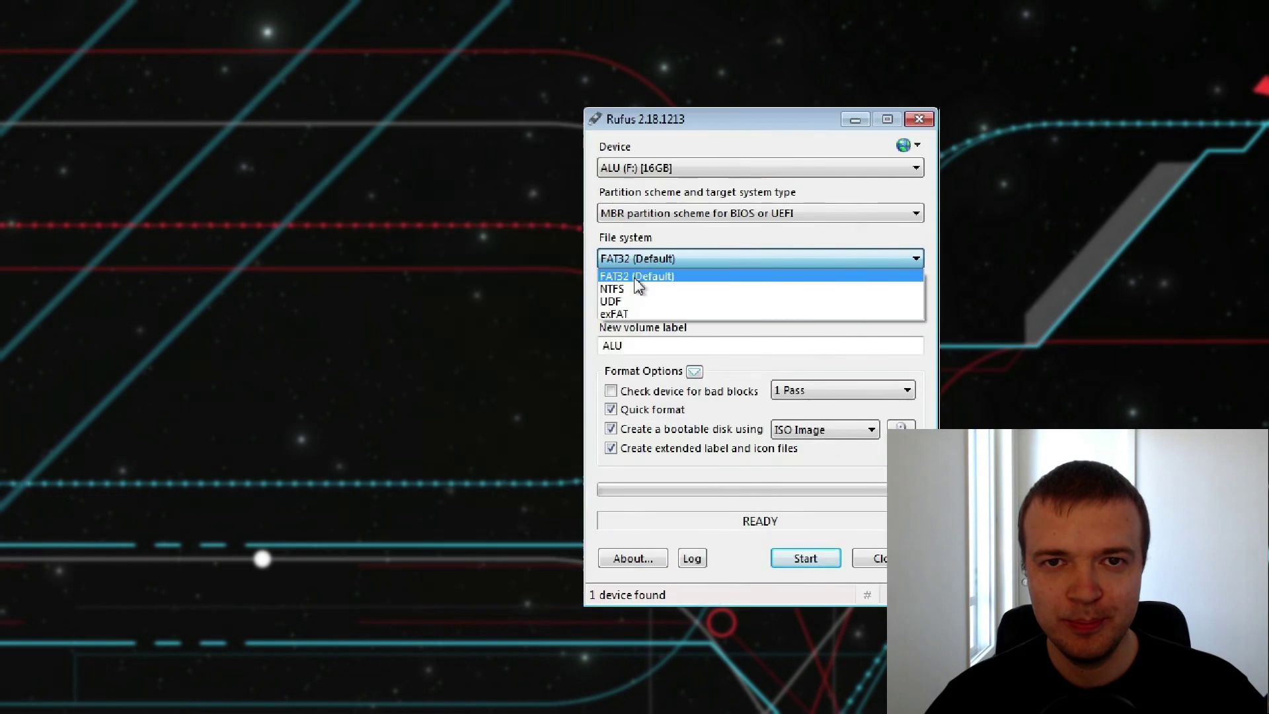